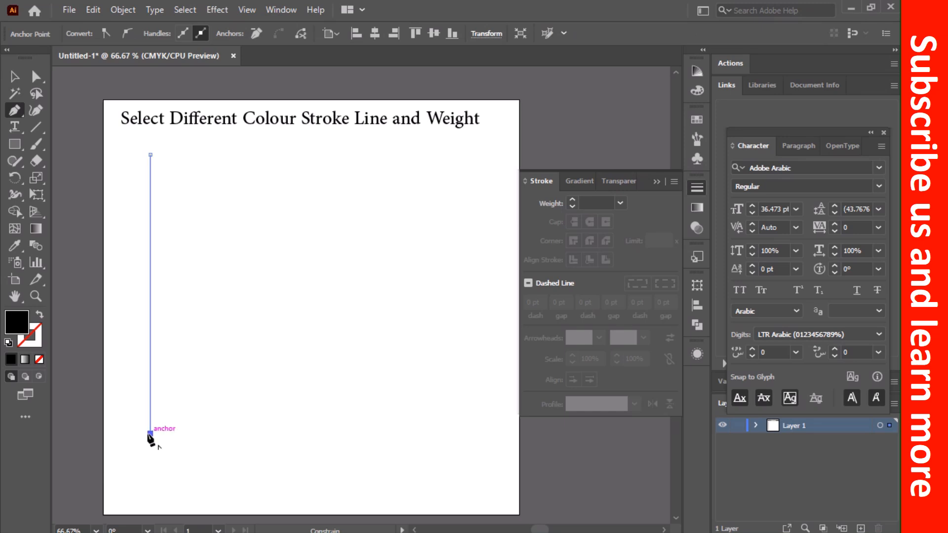
# Swap the vertical line's fill and stroke so it has a black stroke and no fill.
pyautogui.hotkey('shift', 'x')
pyautogui.press('v')
pyautogui.click(154, 251)
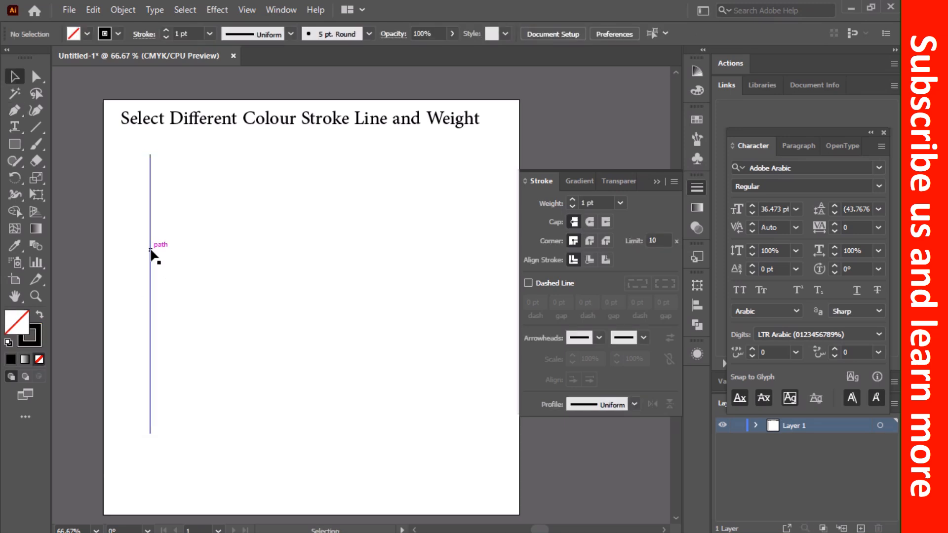
# Duplicate the vertical line sideways and repeat the copy until 18 evenly spaced lines span the artboard.
pyautogui.moveTo(150, 254); pyautogui.dragTo(170, 257)
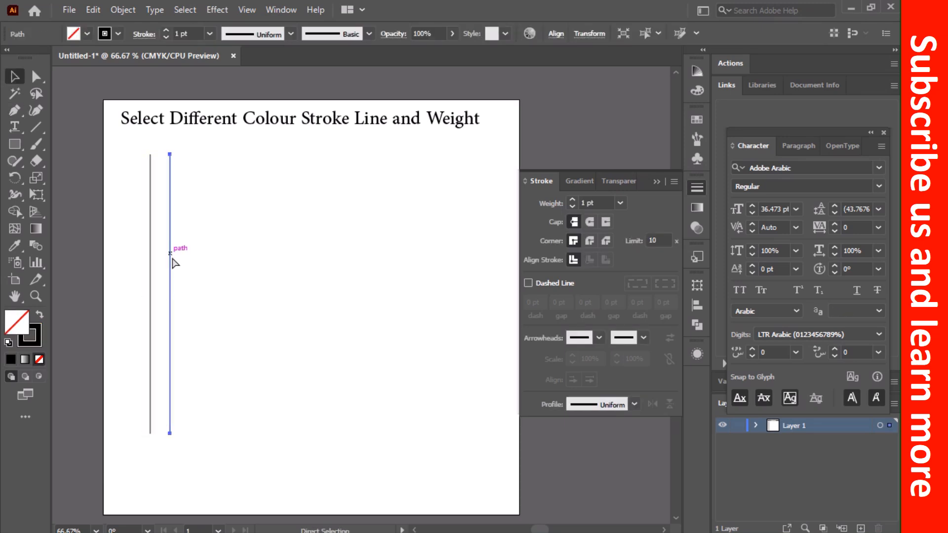
pyautogui.hotkey('ctrl', 'd')
pyautogui.hotkey('ctrl', 'd')
pyautogui.hotkey('ctrl', 'd')
pyautogui.hotkey('ctrl', 'd')
pyautogui.hotkey('ctrl', 'd')
pyautogui.hotkey('ctrl', 'd')
pyautogui.hotkey('ctrl', 'd')
pyautogui.hotkey('ctrl', 'd')
pyautogui.hotkey('ctrl', 'd')
pyautogui.hotkey('ctrl', 'd')
pyautogui.hotkey('ctrl', 'd')
pyautogui.hotkey('ctrl', 'd')
pyautogui.hotkey('ctrl', 'd')
pyautogui.hotkey('ctrl', 'd')
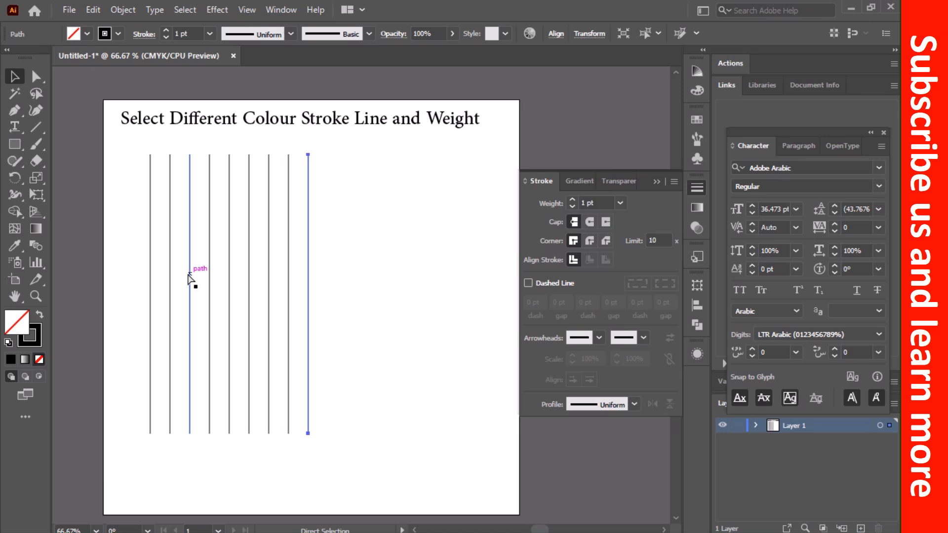
pyautogui.hotkey('ctrl', 'd')
pyautogui.hotkey('ctrl', 'd')
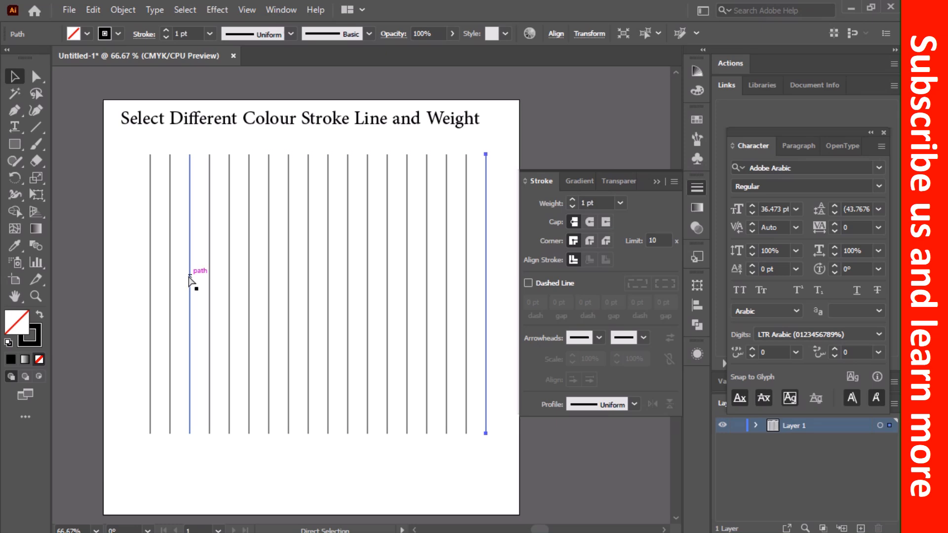
pyautogui.moveTo(112, 196); pyautogui.dragTo(487, 332)
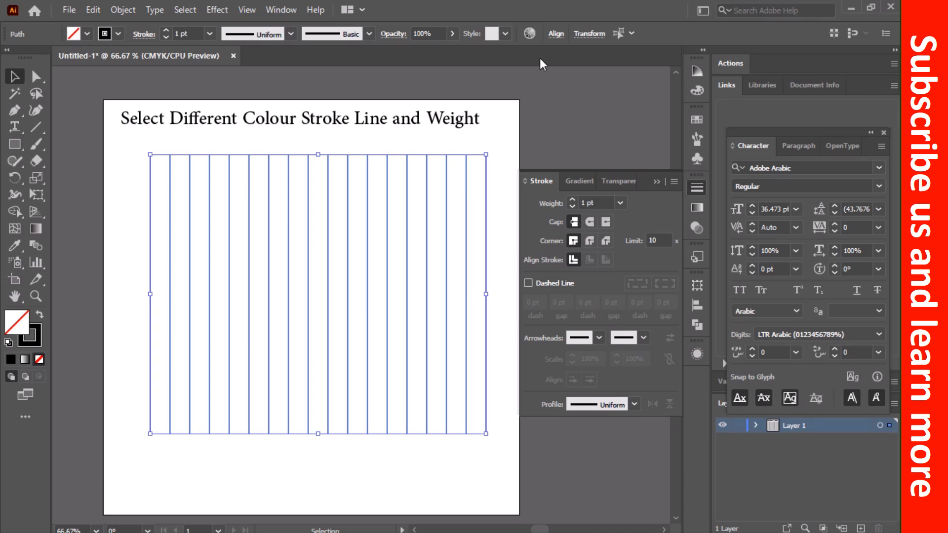
pyautogui.click(110, 202)
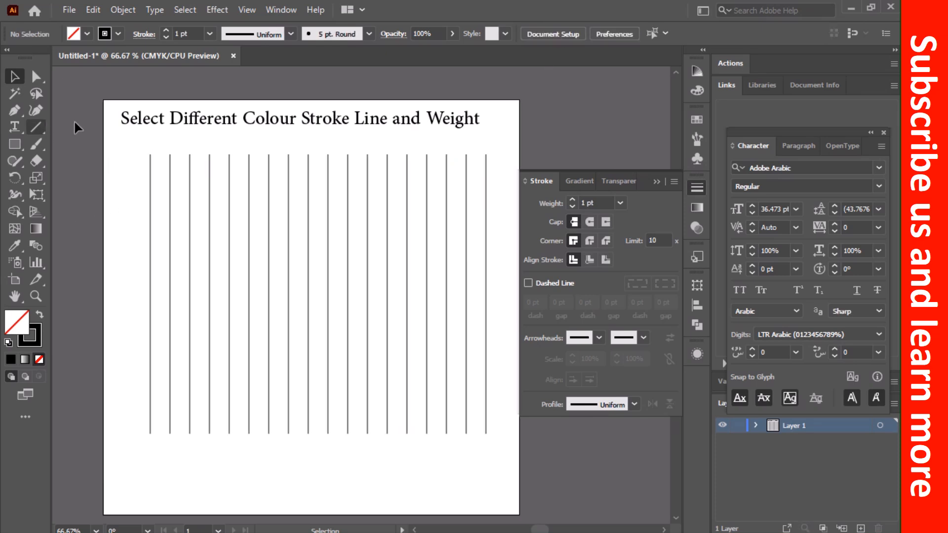
# Copy the heading so one stays above the artboard, and change the lower one to read "Select Magic Wand tool".
pyautogui.press('v')
pyautogui.moveTo(201, 123)
pyautogui.mouseDown()
pyautogui.moveTo(201, 91)
pyautogui.moveTo(201, 121)
pyautogui.mouseUp()
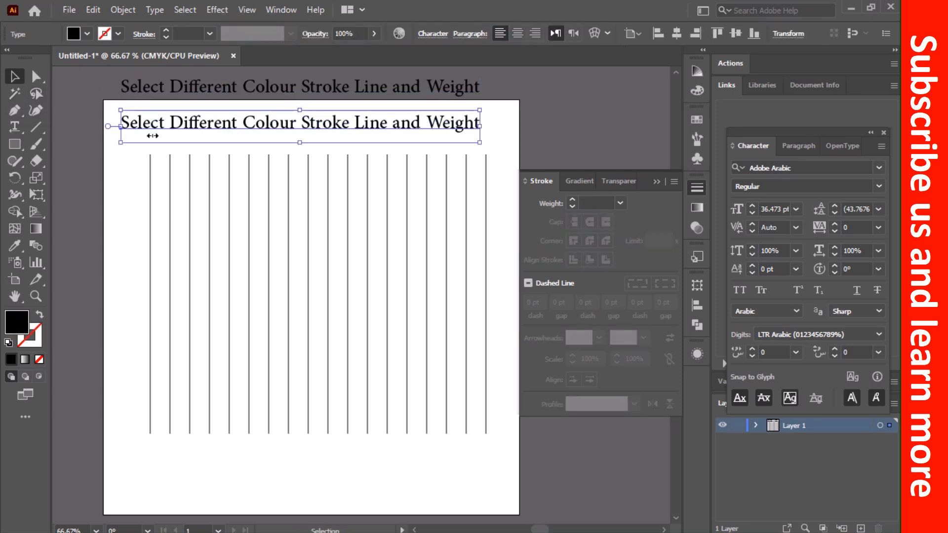
pyautogui.press('t')
pyautogui.tripleClick(187, 126)
pyautogui.write('Sle')
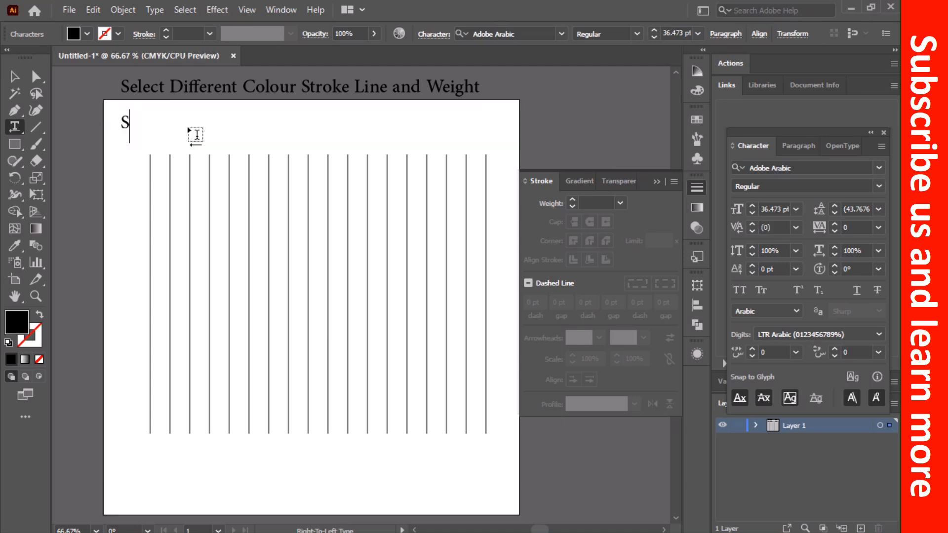
pyautogui.press('BackSpace')
pyautogui.press('BackSpace')
pyautogui.write('elect Magic Want')
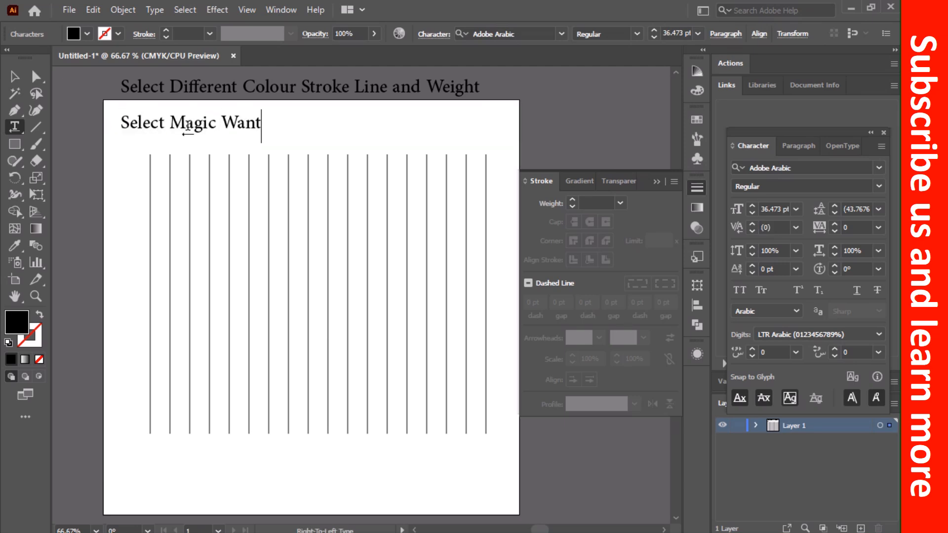
pyautogui.press('BackSpace')
pyautogui.write('d tool`')
pyautogui.click(15, 77)
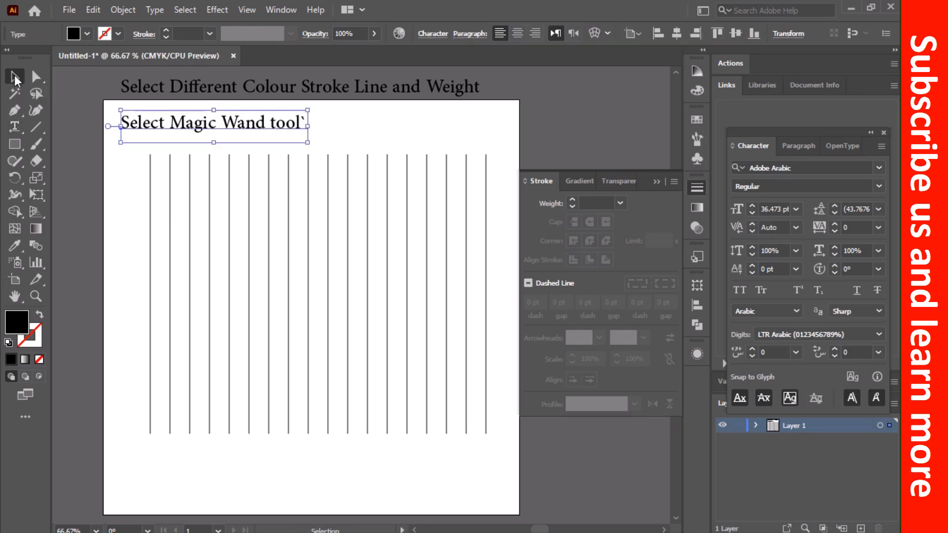
# Replace the caption on the artboard with "double click on magic wand tool".
pyautogui.click(15, 94)
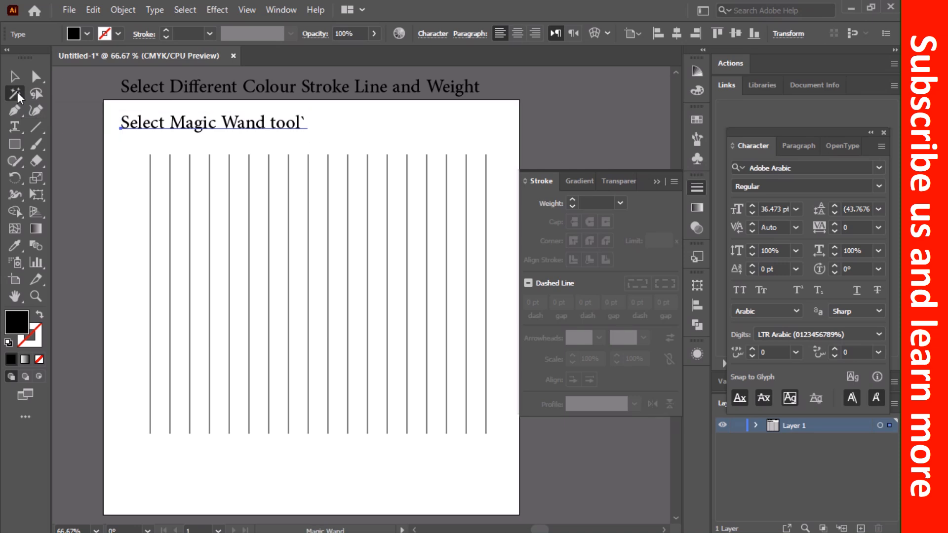
pyautogui.press('t')
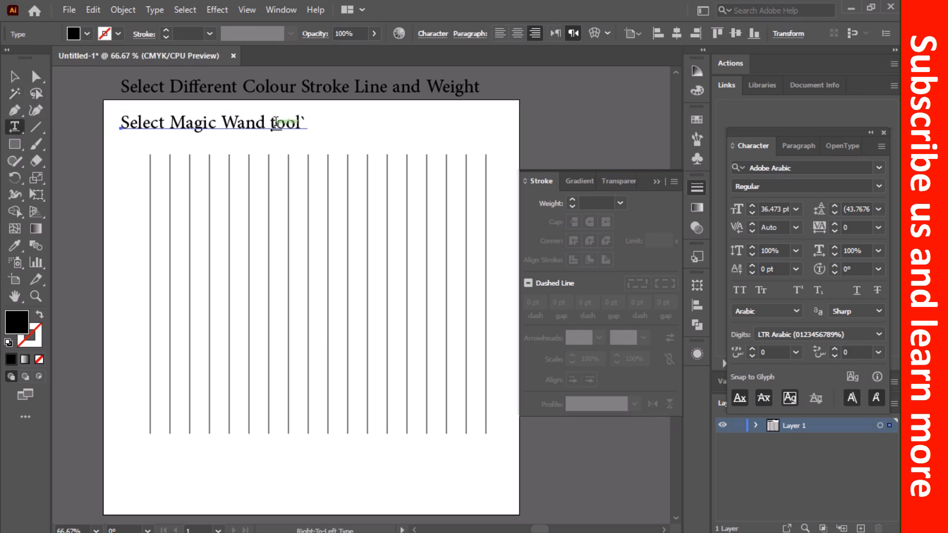
pyautogui.click(276, 122)
pyautogui.hotkey('ctrl', 'a')
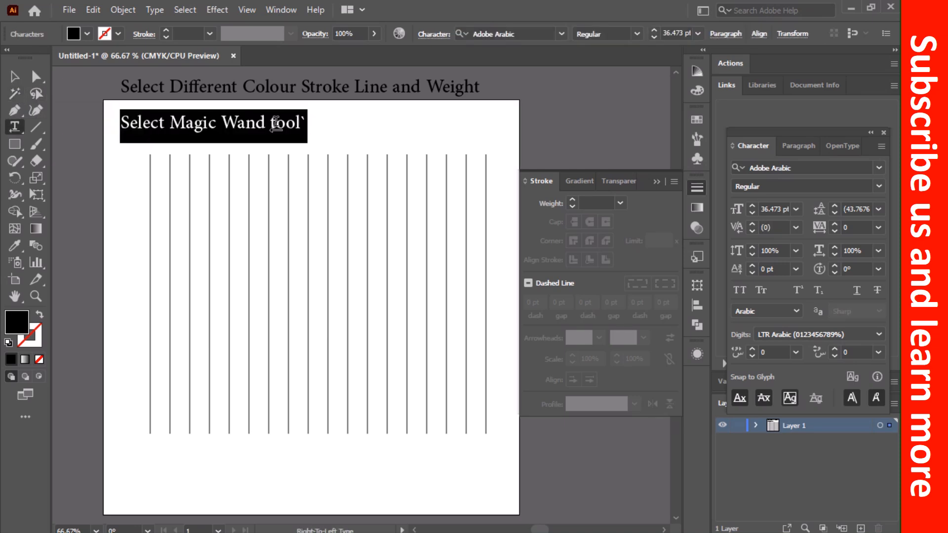
pyautogui.write('double click on ')
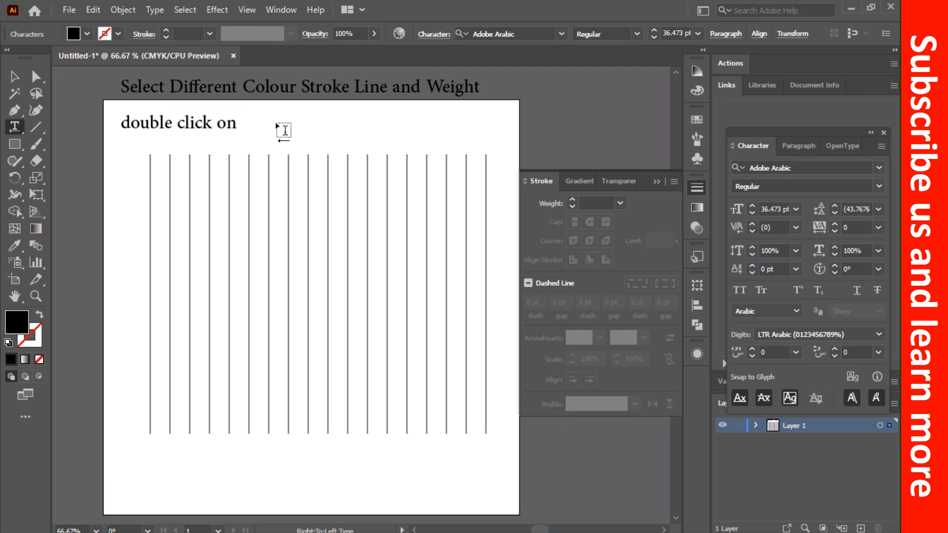
pyautogui.write('magic wand tool')
pyautogui.press('Escape')
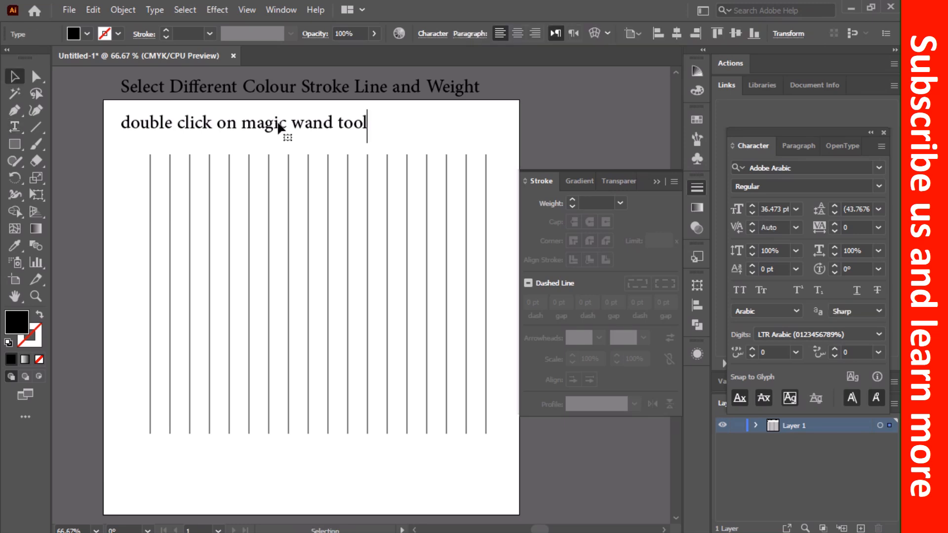
# Open the Magic Wand options and place them beside the artboard, clear of the lines.
pyautogui.doubleClick(16, 93)
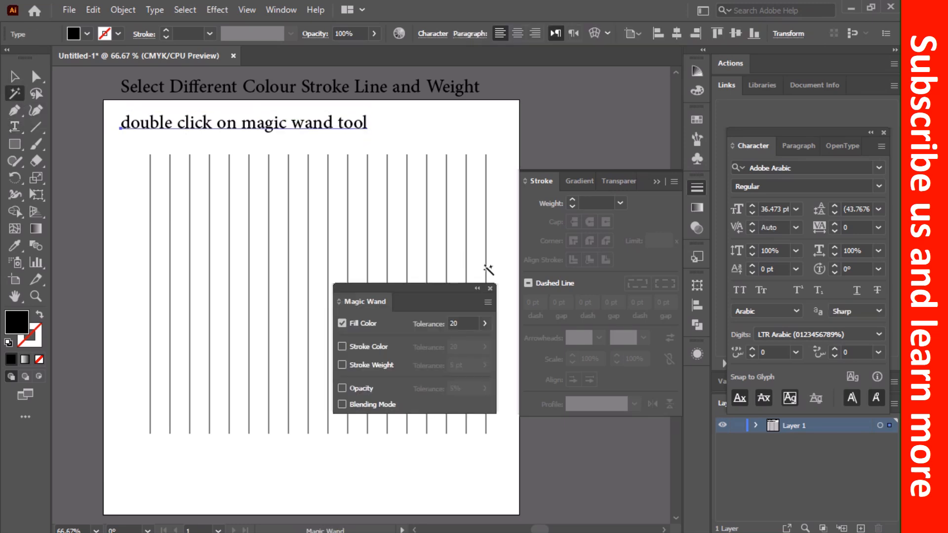
pyautogui.moveTo(436, 290); pyautogui.dragTo(493, 210)
pyautogui.moveTo(667, 164)
pyautogui.mouseDown()
pyautogui.moveTo(621, 174)
pyautogui.moveTo(543, 158)
pyautogui.moveTo(502, 163)
pyautogui.moveTo(564, 127)
pyautogui.moveTo(568, 96)
pyautogui.mouseUp()
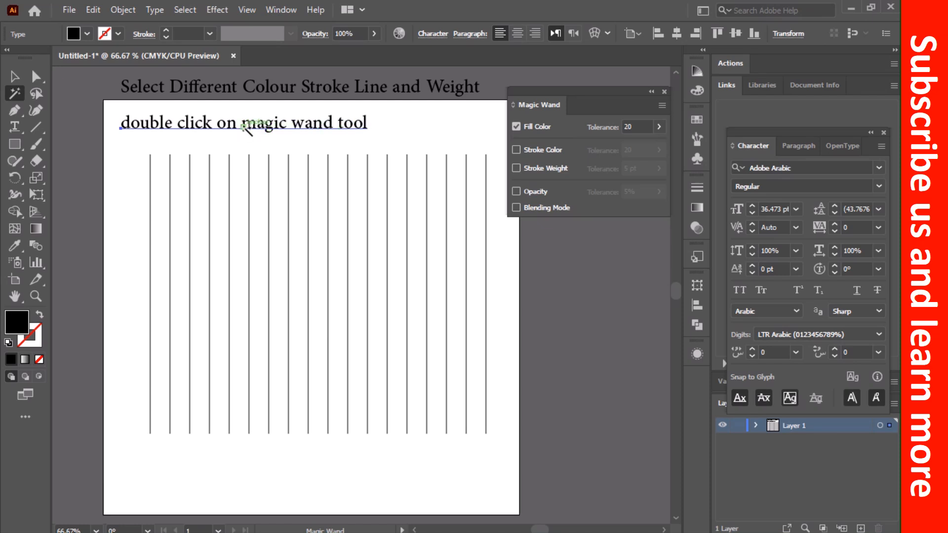
# Change the artboard caption to "remove check on fill colour and checked on stroke weight".
pyautogui.press('t')
pyautogui.click(320, 123)
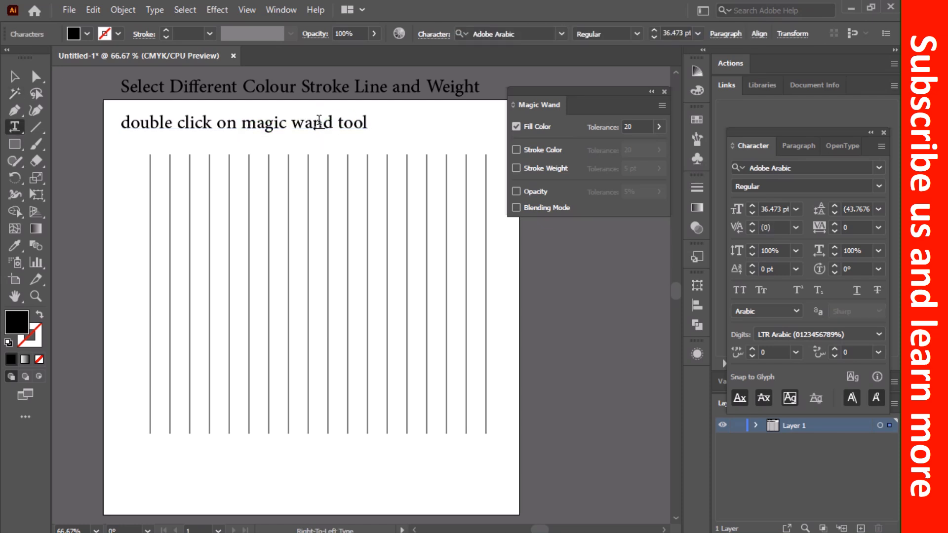
pyautogui.tripleClick(335, 124)
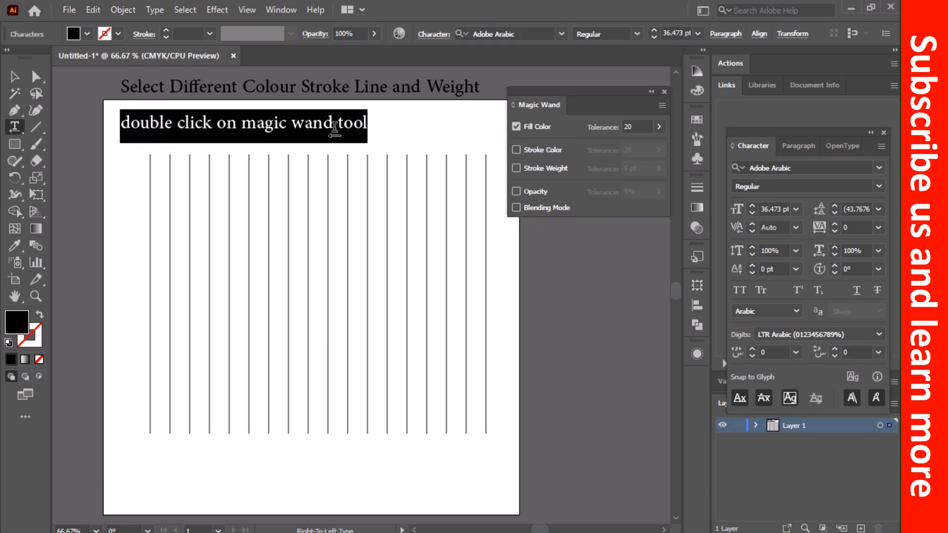
pyautogui.write('remove c')
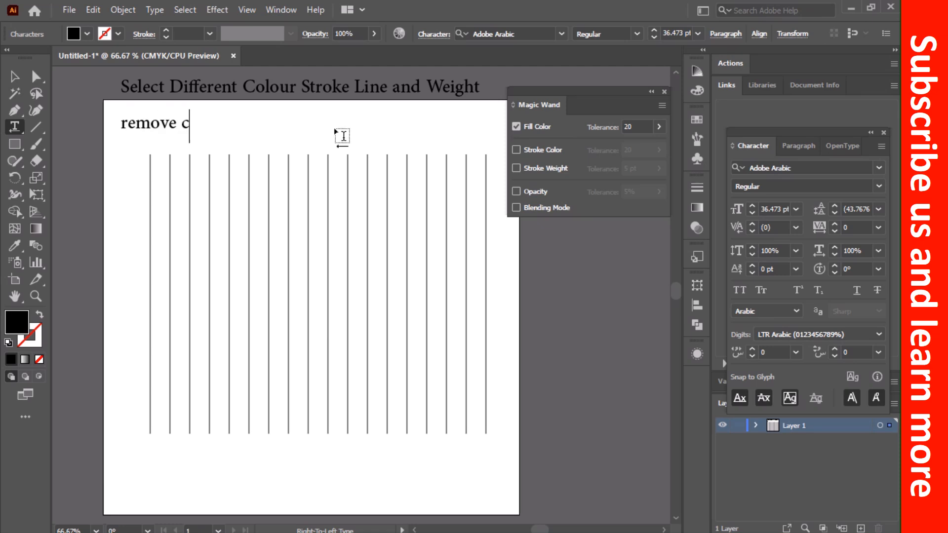
pyautogui.write('heck on fi')
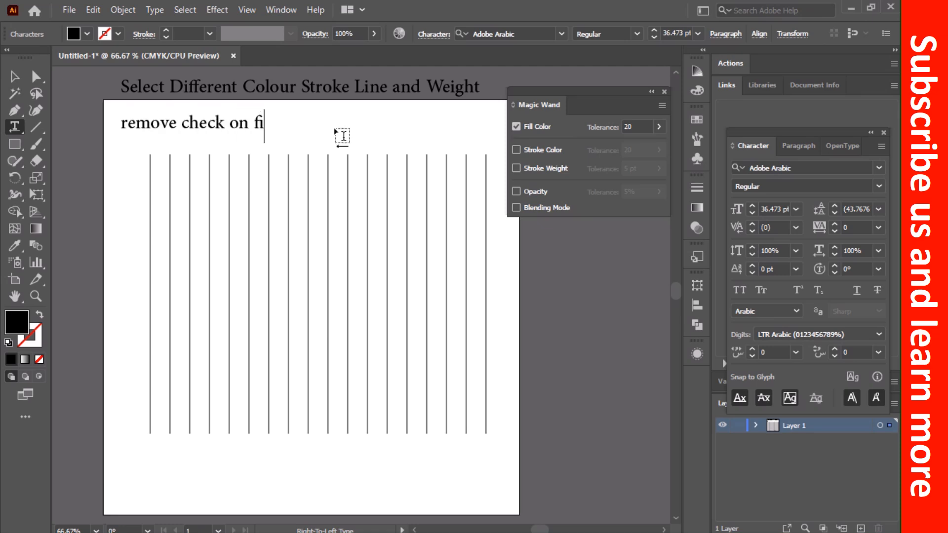
pyautogui.write('ll colour and ')
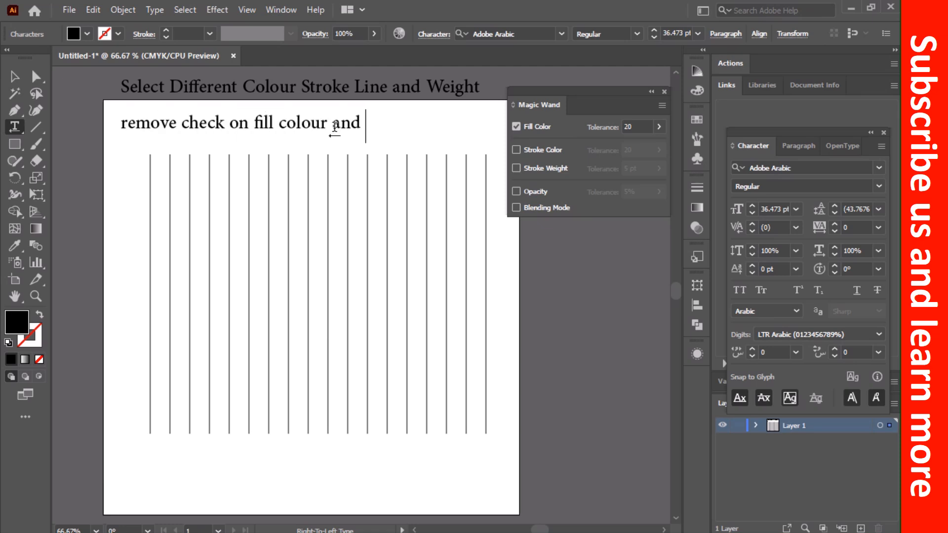
pyautogui.write('checke')
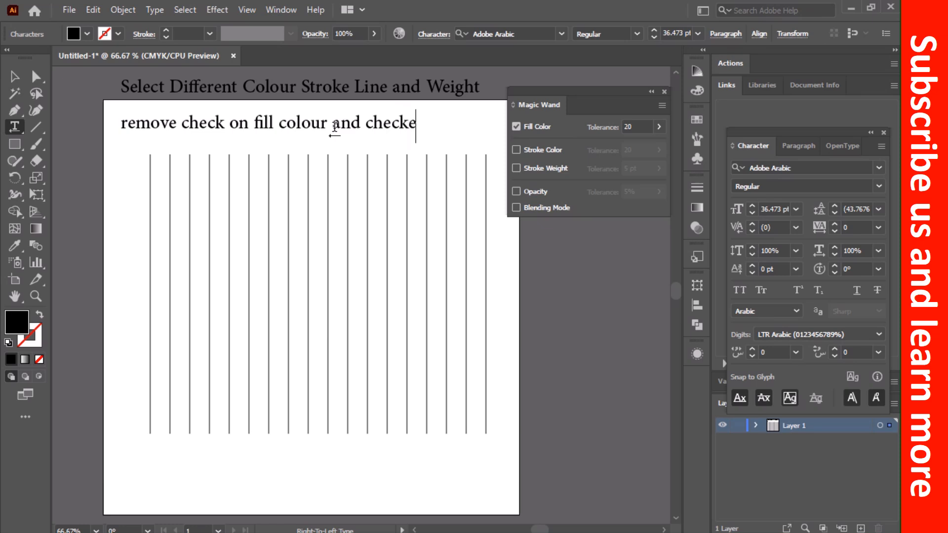
pyautogui.write('d on st')
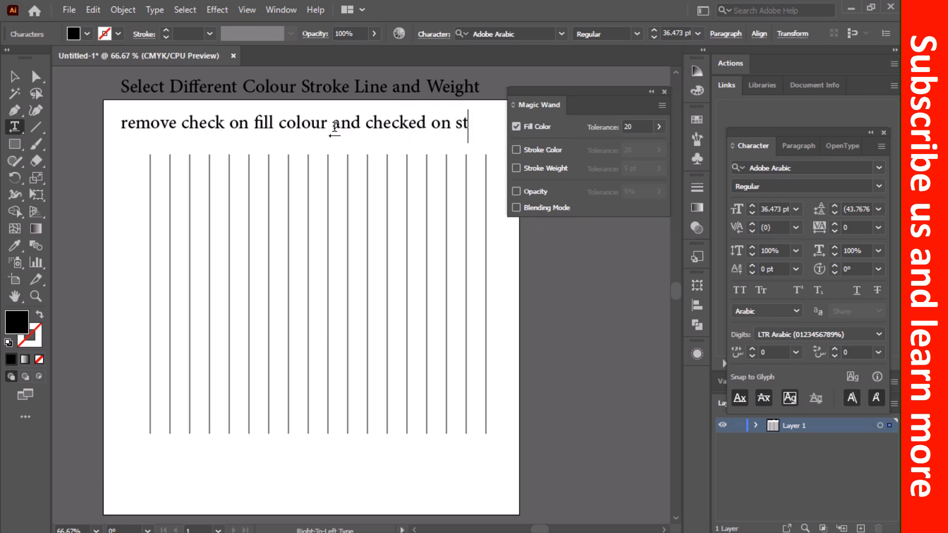
pyautogui.write('roke w')
pyautogui.press('Escape')
# Move the Magic Wand options below the caption's level and shrink the caption to fit within the artboard's width.
pyautogui.moveTo(383, 152)
pyautogui.mouseDown()
pyautogui.moveTo(341, 178)
pyautogui.moveTo(352, 179)
pyautogui.mouseUp()
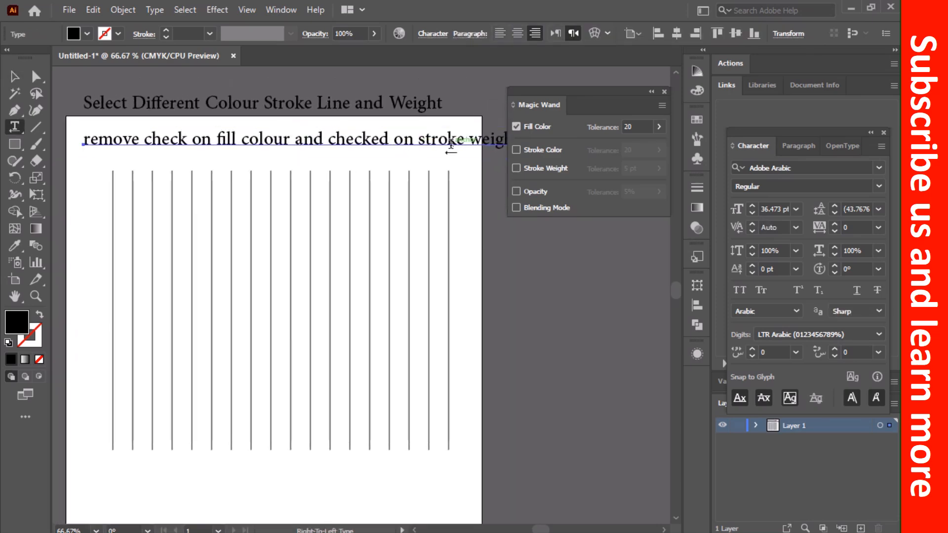
pyautogui.doubleClick(419, 141)
pyautogui.press('Escape')
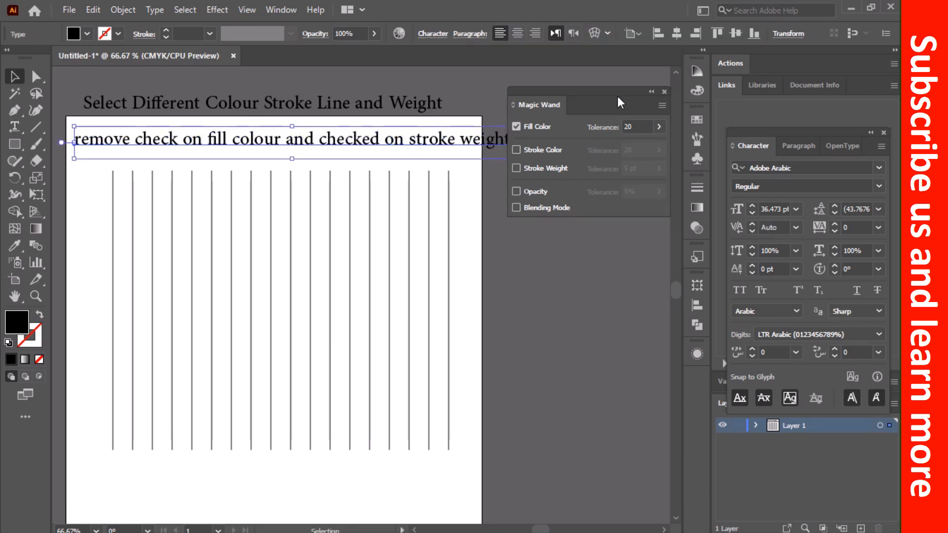
pyautogui.moveTo(621, 102); pyautogui.dragTo(606, 188)
pyautogui.moveTo(422, 153); pyautogui.dragTo(443, 145)
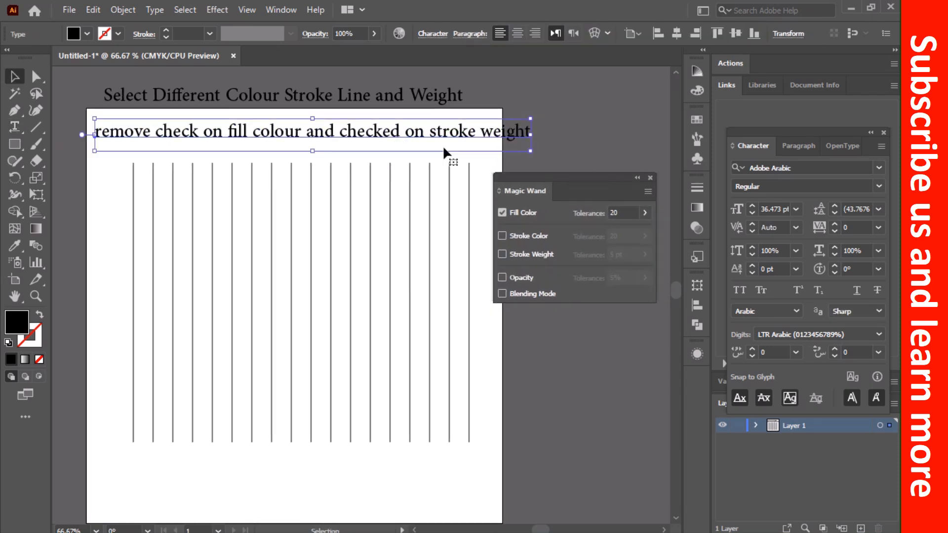
pyautogui.moveTo(531, 135); pyautogui.dragTo(496, 135)
pyautogui.click(516, 131)
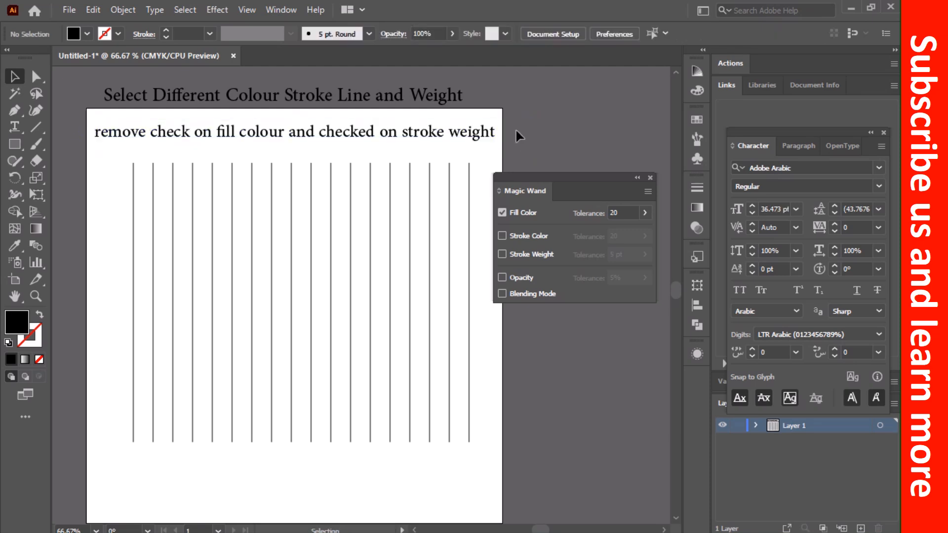
# Configure the Magic Wand to match only Stroke Weight, with Fill Color and Stroke Color turned off.
pyautogui.click(522, 219)
pyautogui.click(531, 238)
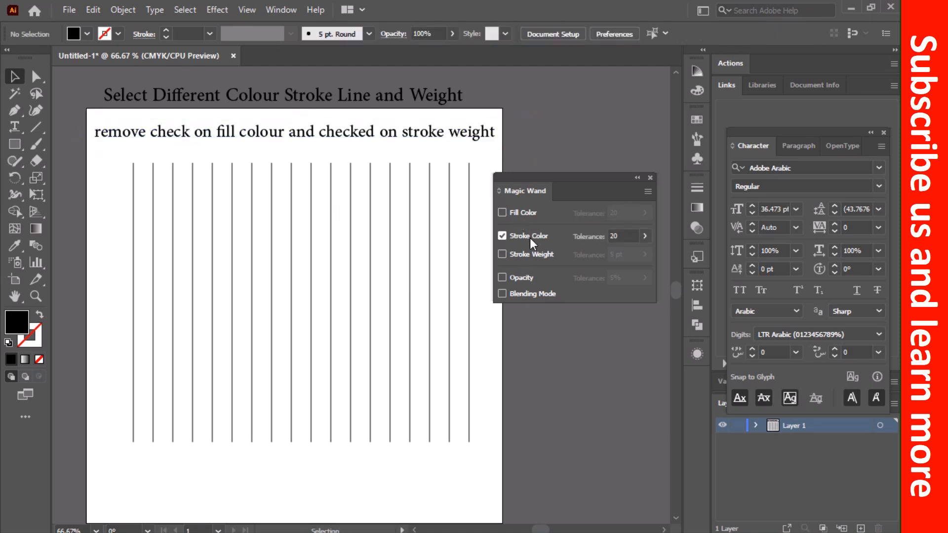
pyautogui.click(503, 254)
pyautogui.click(503, 236)
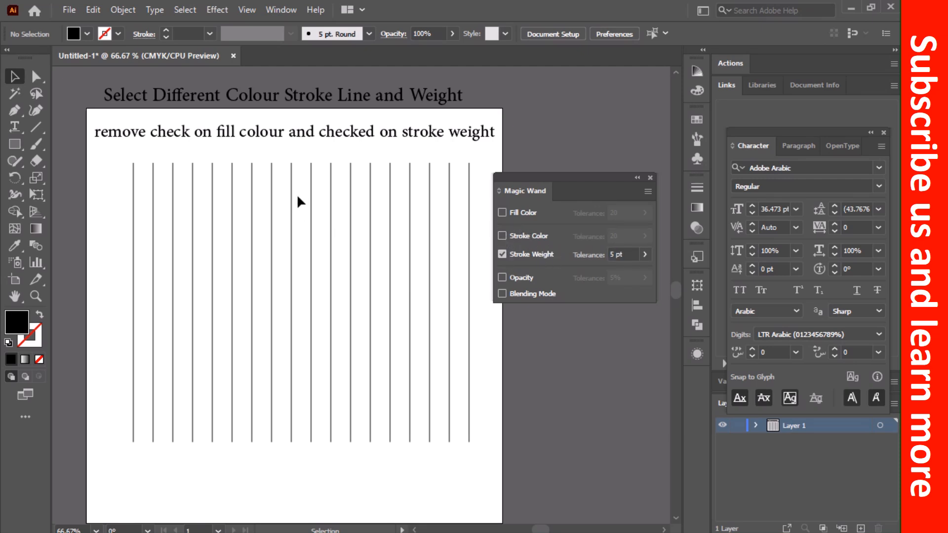
# Select all the vertical lines of matching stroke weight with the Magic Wand tool.
pyautogui.press('y')
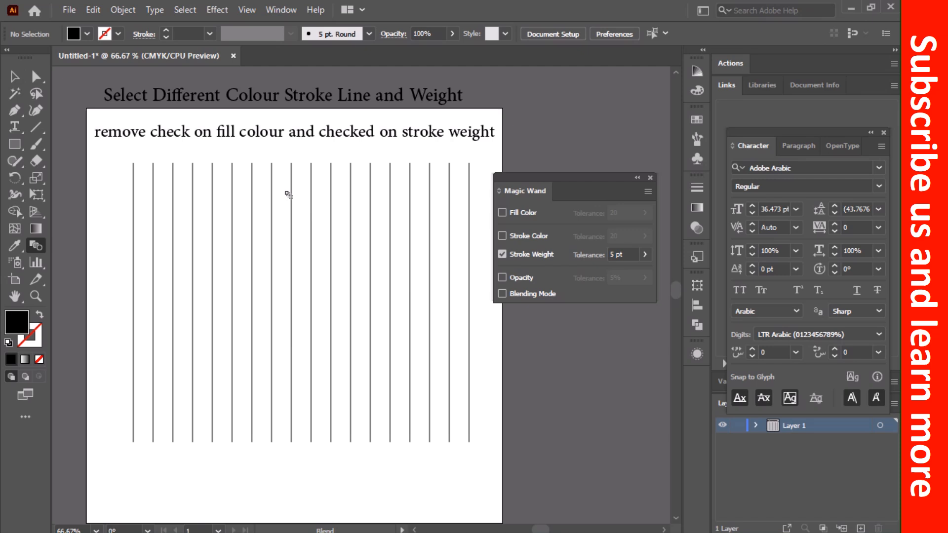
pyautogui.click(15, 93)
pyautogui.click(133, 181)
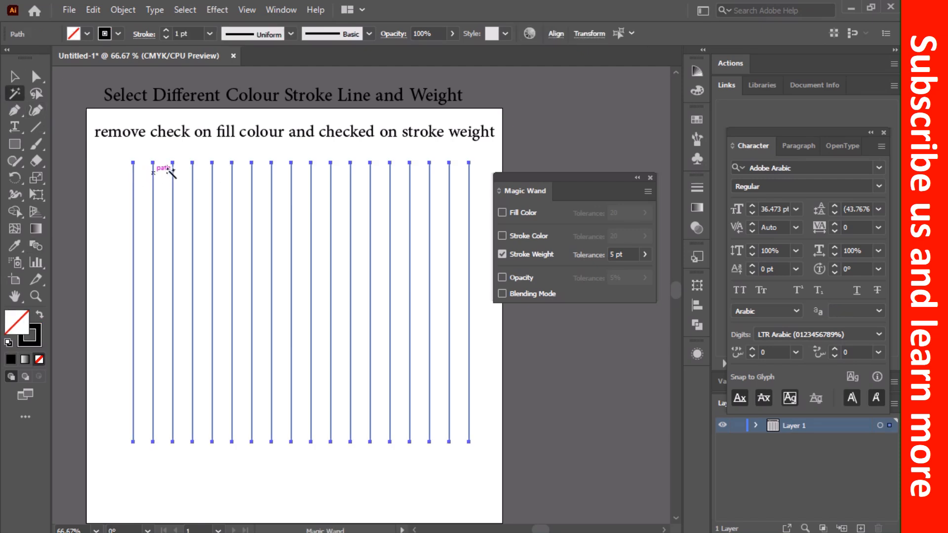
pyautogui.press('t')
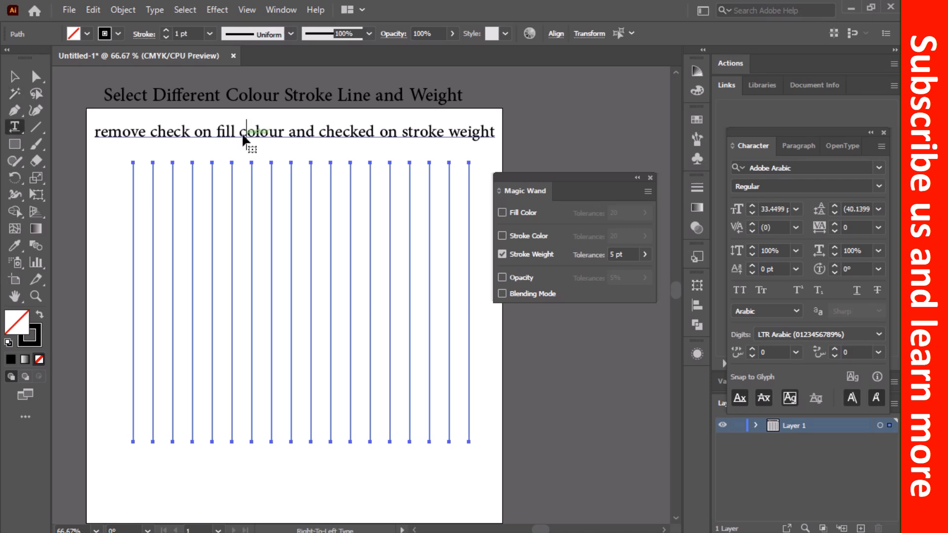
pyautogui.click(246, 142)
pyautogui.hotkey('ctrl', 'a')
pyautogui.press('Escape')
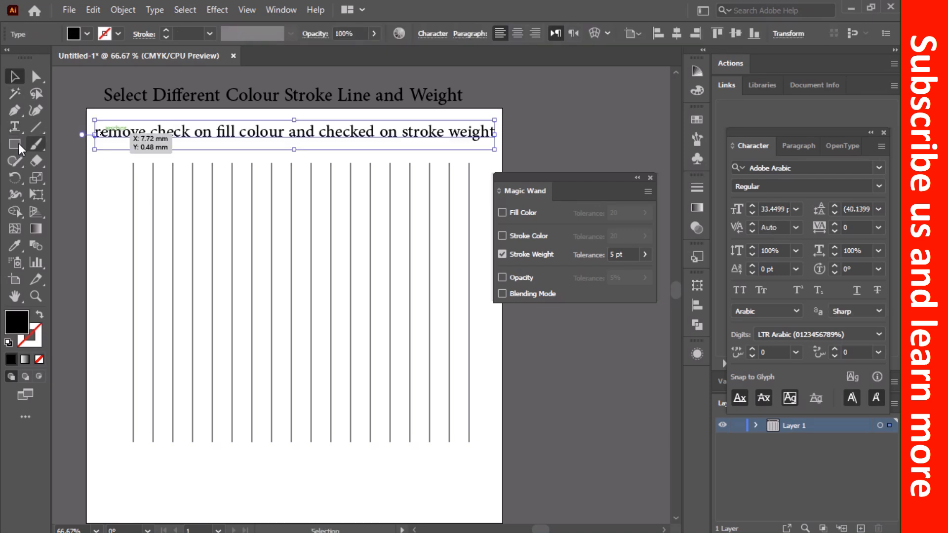
# Draw a small black filled square below the vertical lines, near the artboard's lower edge.
pyautogui.press('m')
pyautogui.moveTo(258, 511); pyautogui.dragTo(212, 465)
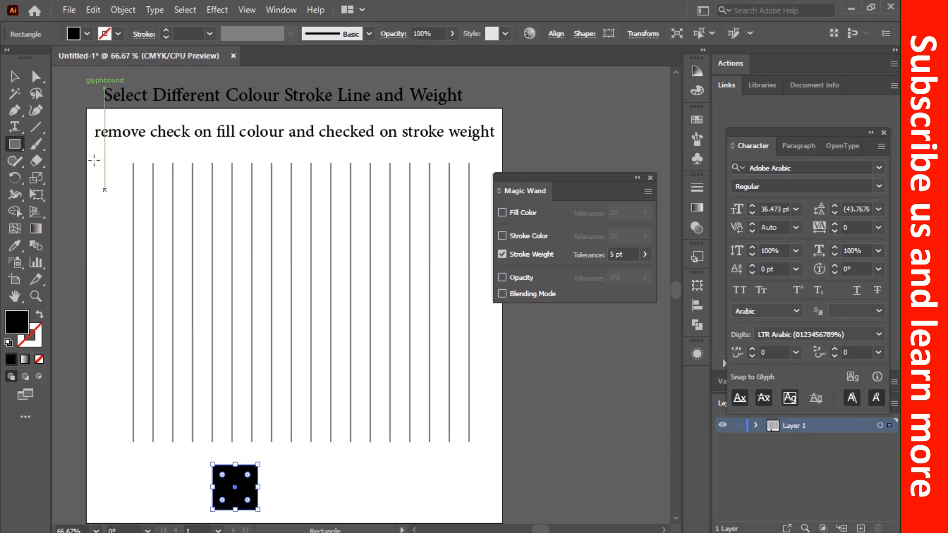
# Select all the vertical lines of matching stroke weight with the Magic Wand, leaving out the black square.
pyautogui.click(14, 93)
pyautogui.click(134, 173)
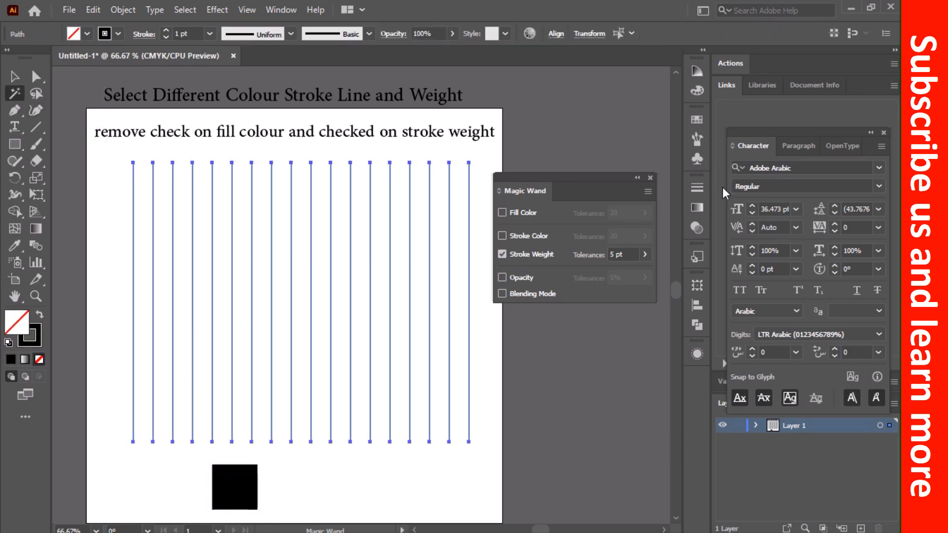
# Replace the caption above the vertical lines with "change wegith of some lines".
pyautogui.press('v')
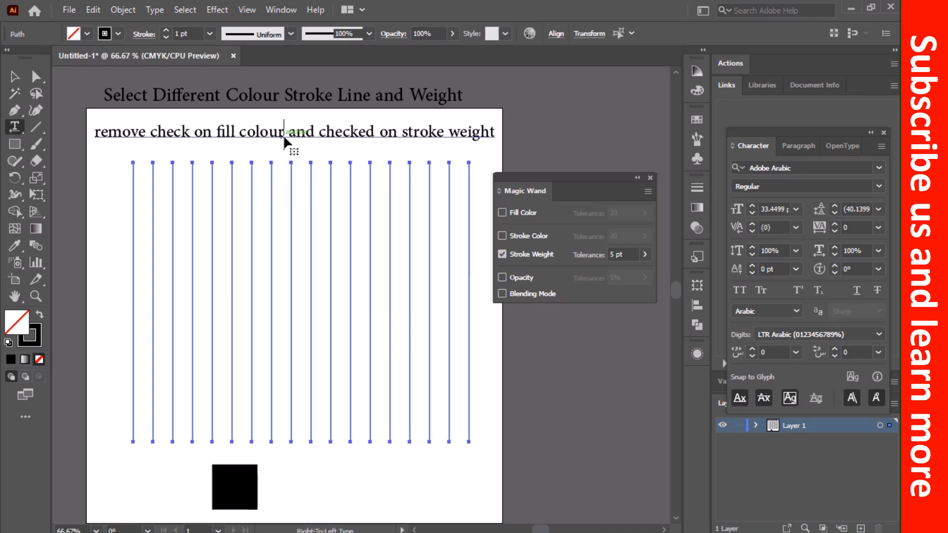
pyautogui.click(284, 138)
pyautogui.tripleClick(284, 138)
pyautogui.write('change')
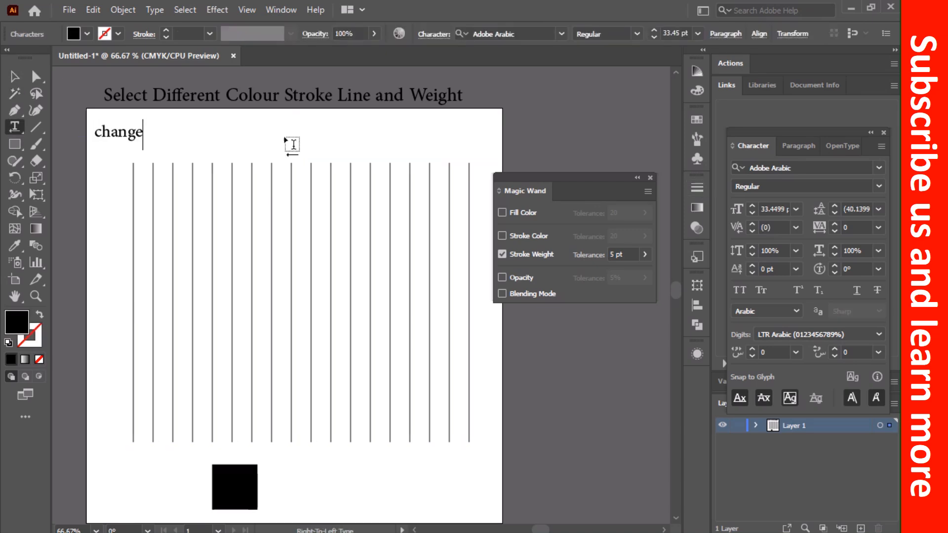
pyautogui.write(' wegith of ')
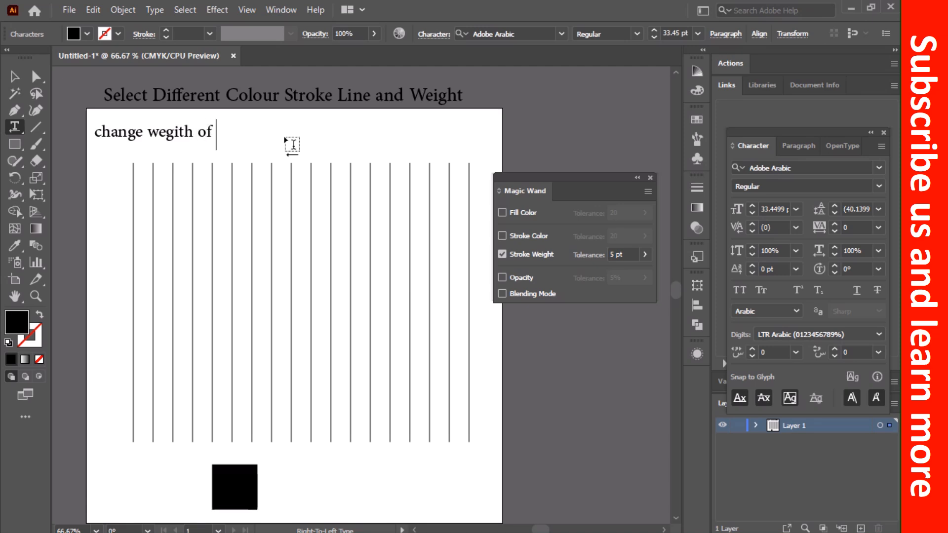
pyautogui.write('some lines ')
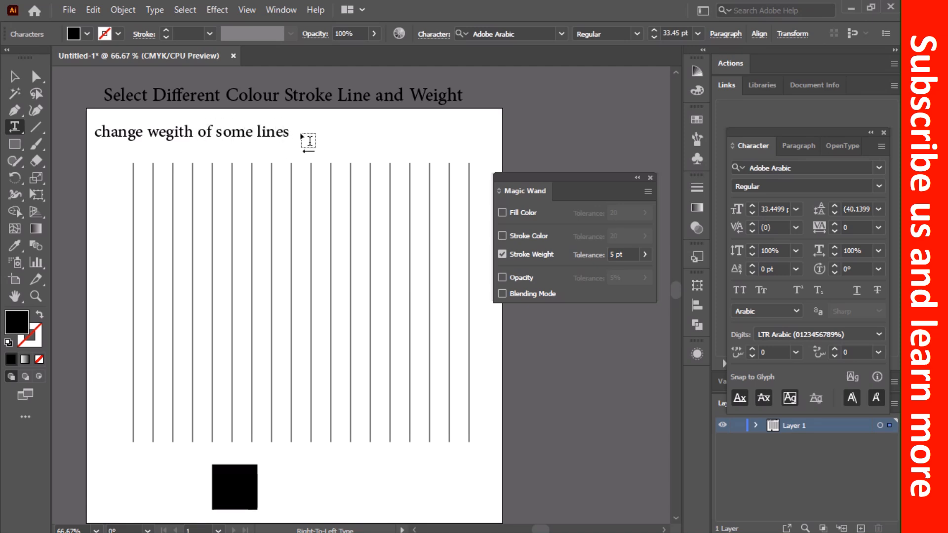
pyautogui.write('v')
pyautogui.press('Escape')
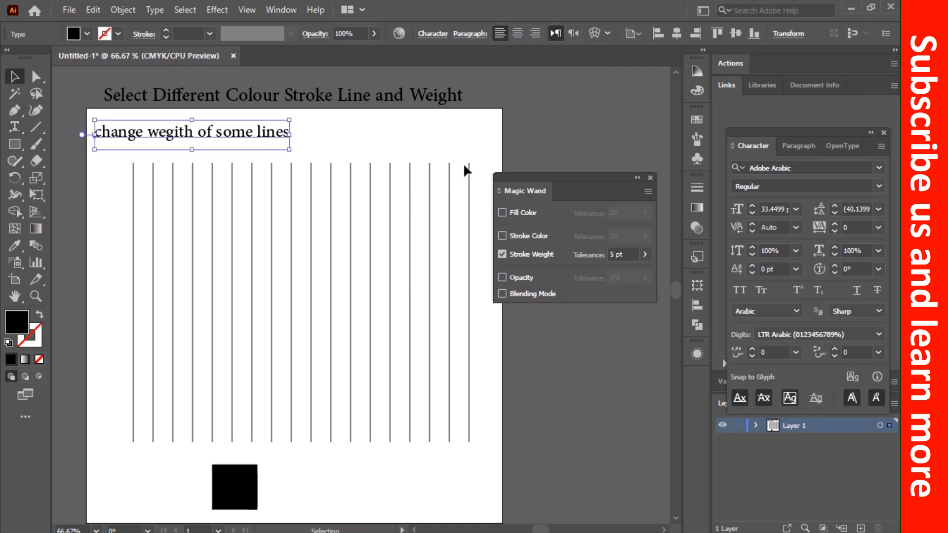
# Set the stroke weight of three neighbouring vertical lines near the artboard's right side to 3 pt.
pyautogui.moveTo(461, 153); pyautogui.dragTo(390, 195)
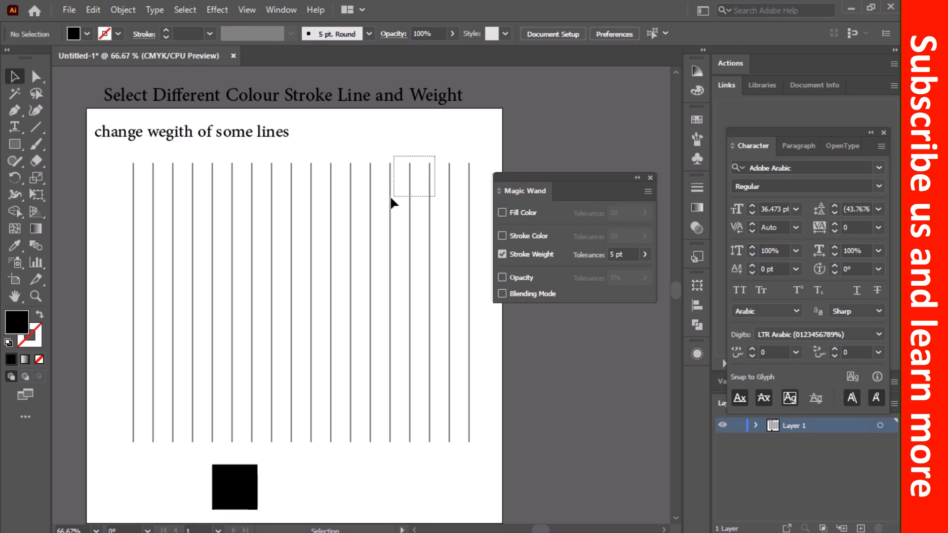
pyautogui.click(697, 188)
pyautogui.click(620, 203)
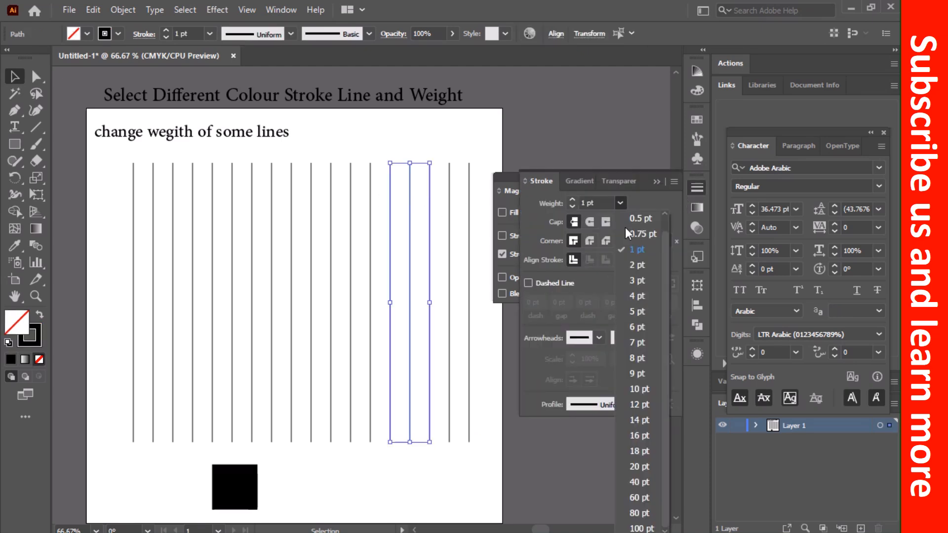
pyautogui.click(638, 280)
# Copy the 3 pt stroke with the Eyedropper onto the third, fourth and fifth vertical lines from the left.
pyautogui.moveTo(233, 143); pyautogui.dragTo(170, 229)
pyautogui.hotkey('ctrl', 'z')
pyautogui.press('i')
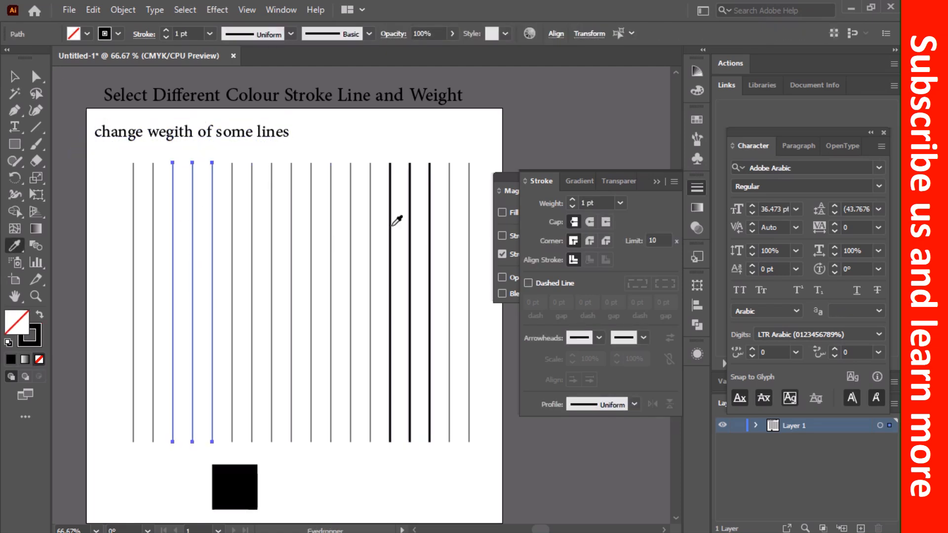
pyautogui.click(391, 210)
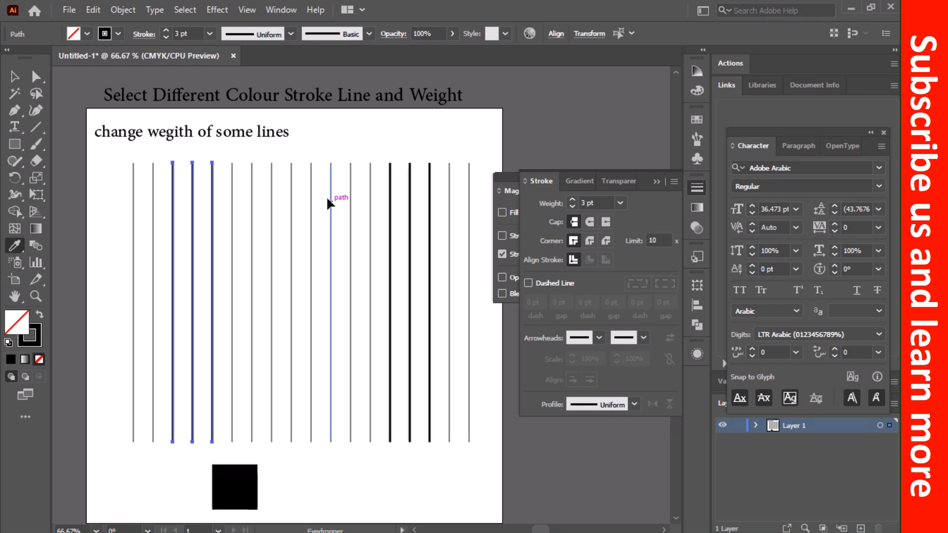
# Apply the same 3 pt stroke with the Eyedropper to three neighbouring lines in the middle of the row.
pyautogui.press('v')
pyautogui.moveTo(332, 198); pyautogui.dragTo(284, 235)
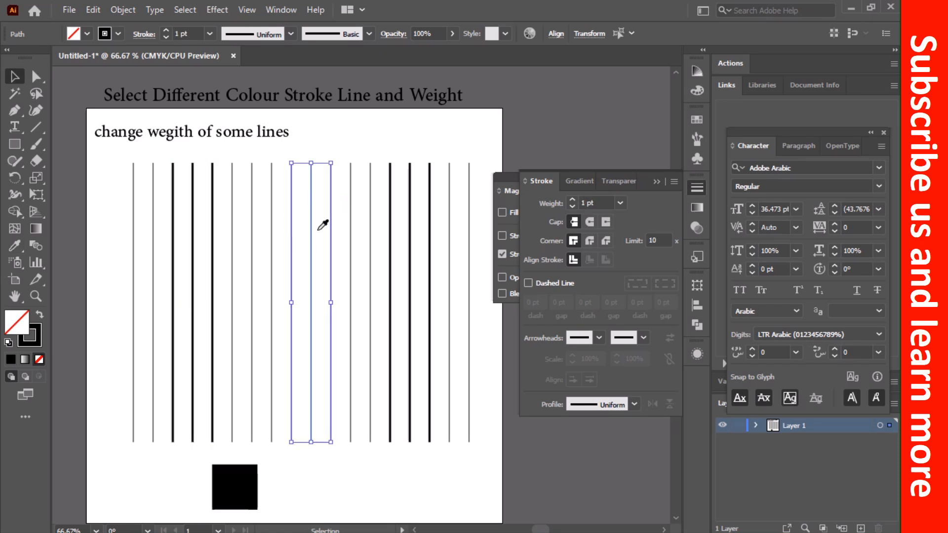
pyautogui.press('i')
pyautogui.click(390, 212)
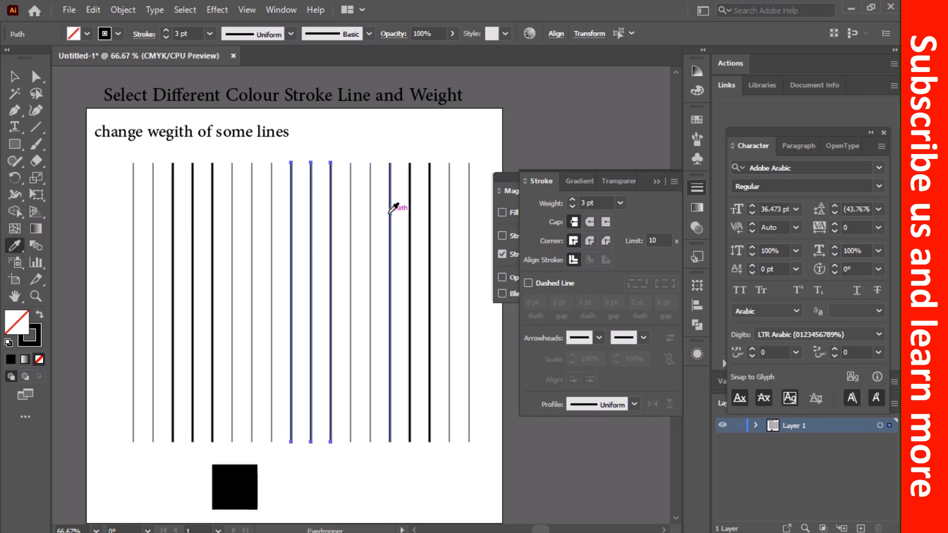
pyautogui.click(695, 189)
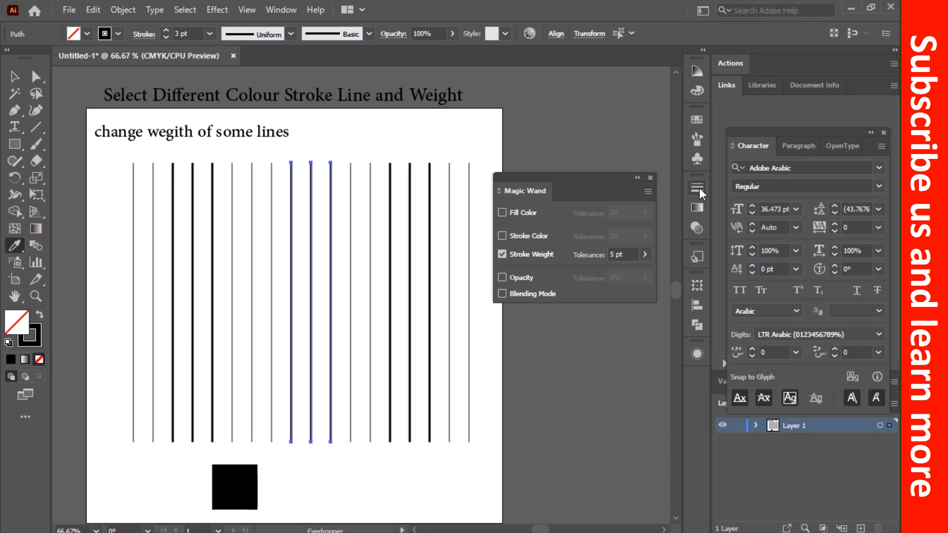
# Set the Magic Wand's Stroke Weight tolerance to 3 pt.
pyautogui.click(620, 255)
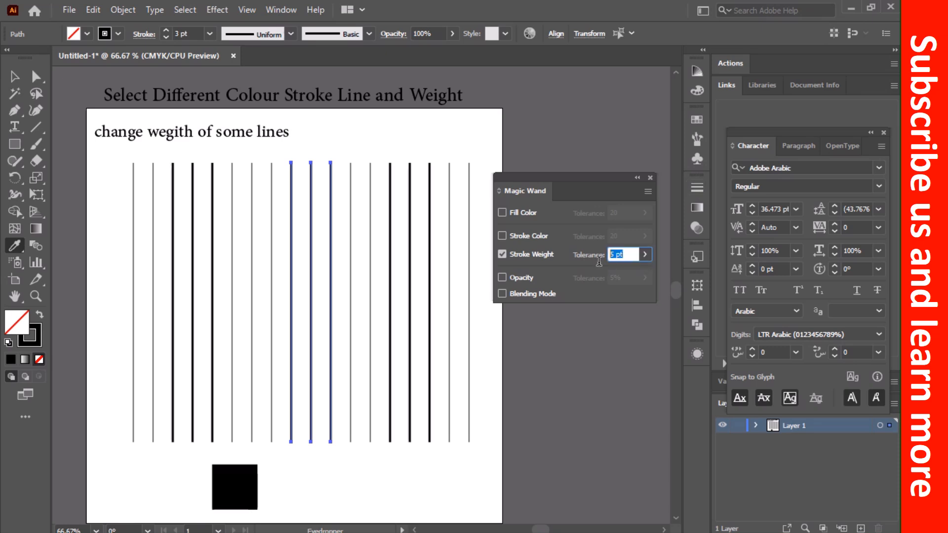
pyautogui.write('3')
pyautogui.press('Return')
# Try to select only lines of equal weight by sampling a thin and a thick line with the Magic Wand, and deselect everything.
pyautogui.press('w')
pyautogui.click(17, 95)
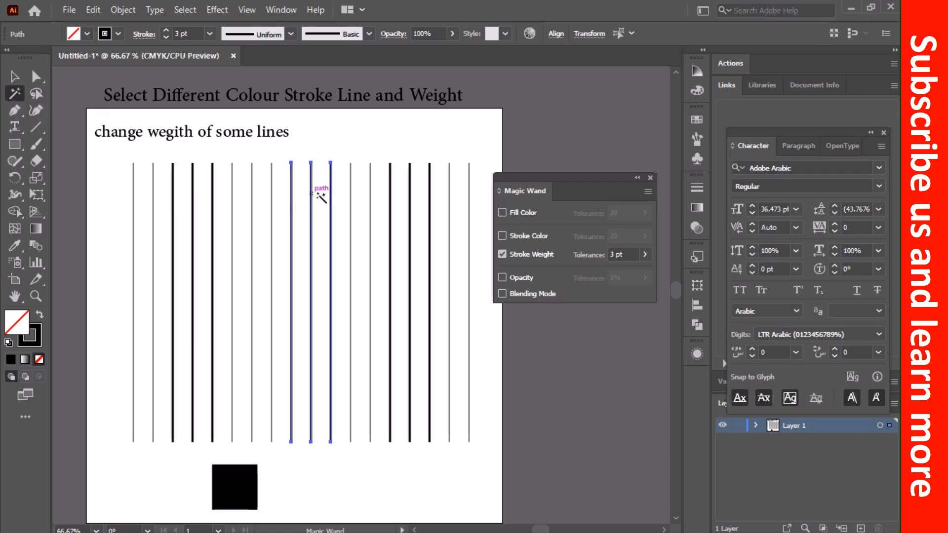
pyautogui.click(365, 190)
pyautogui.click(371, 185)
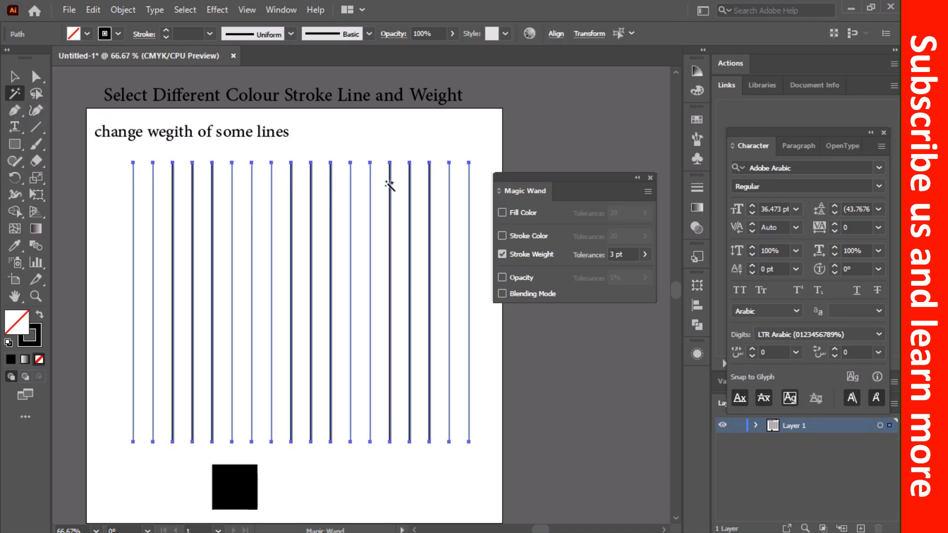
pyautogui.click(389, 185)
pyautogui.click(390, 185)
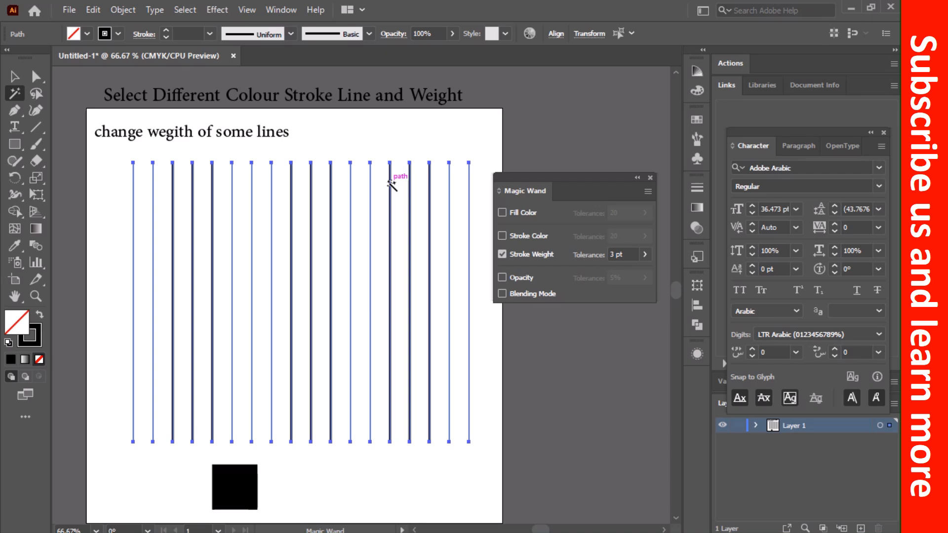
pyautogui.click(384, 194)
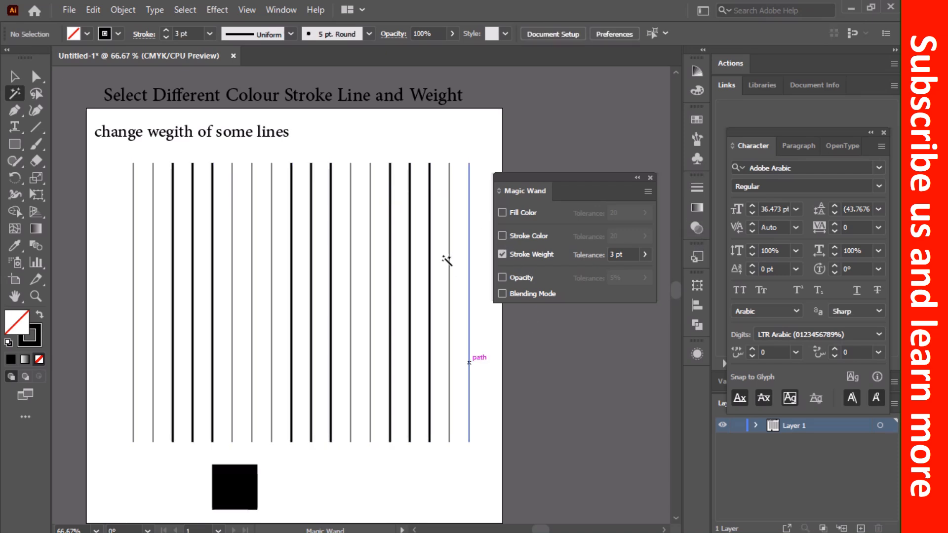
# Replace the caption above the vertical lines with "change stroke weight for selected weight".
pyautogui.moveTo(423, 1)
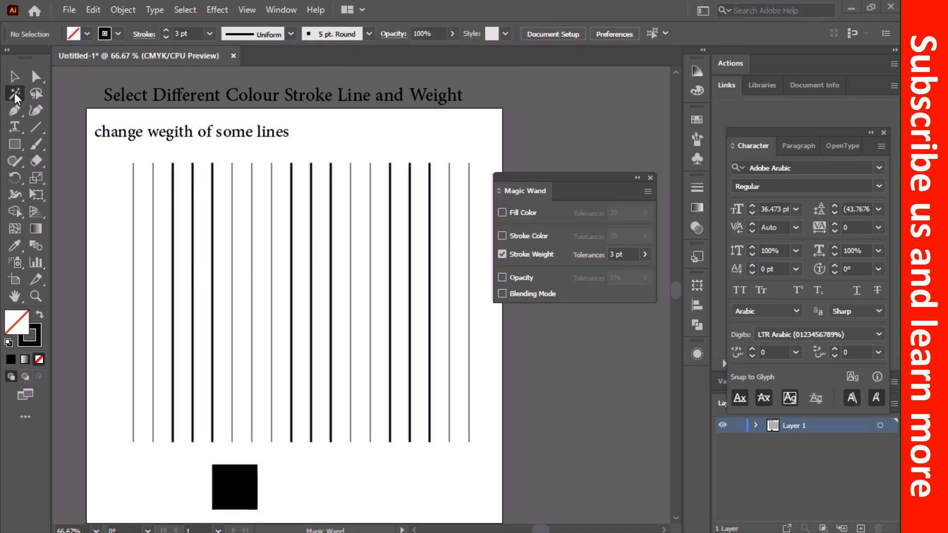
pyautogui.click(14, 77)
pyautogui.click(15, 127)
pyautogui.click(208, 133)
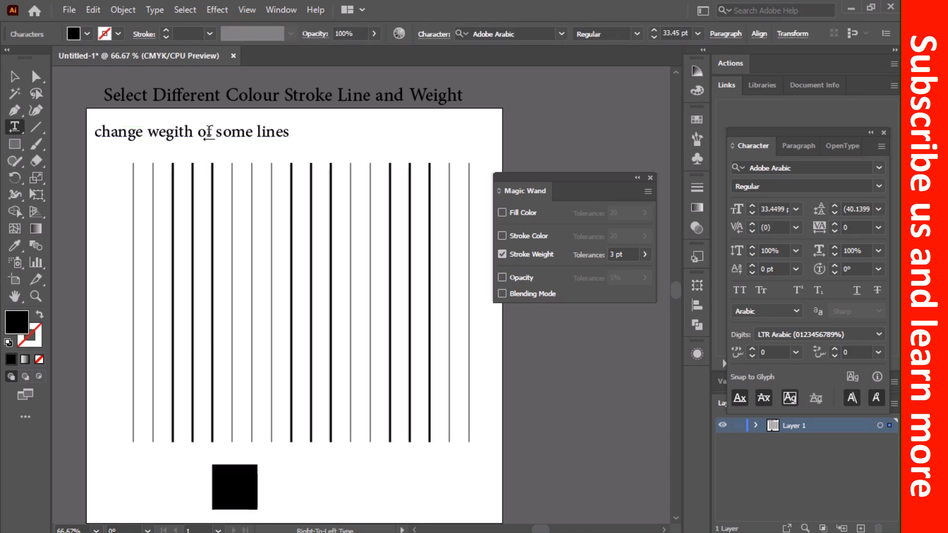
pyautogui.hotkey('ctrl', 'a')
pyautogui.write('change line')
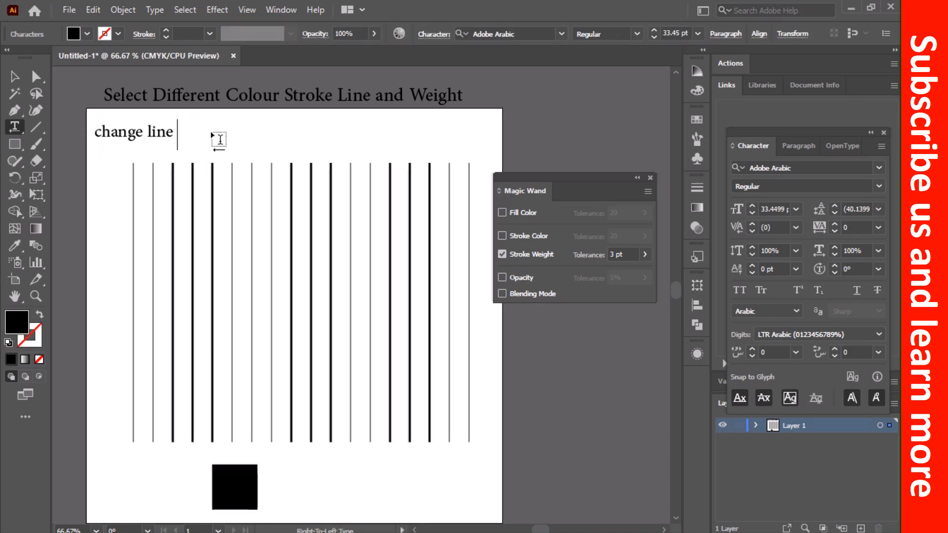
pyautogui.press('BackSpace')
pyautogui.press('BackSpace')
pyautogui.press('BackSpace')
pyautogui.press('BackSpace')
pyautogui.write('stroke weight ')
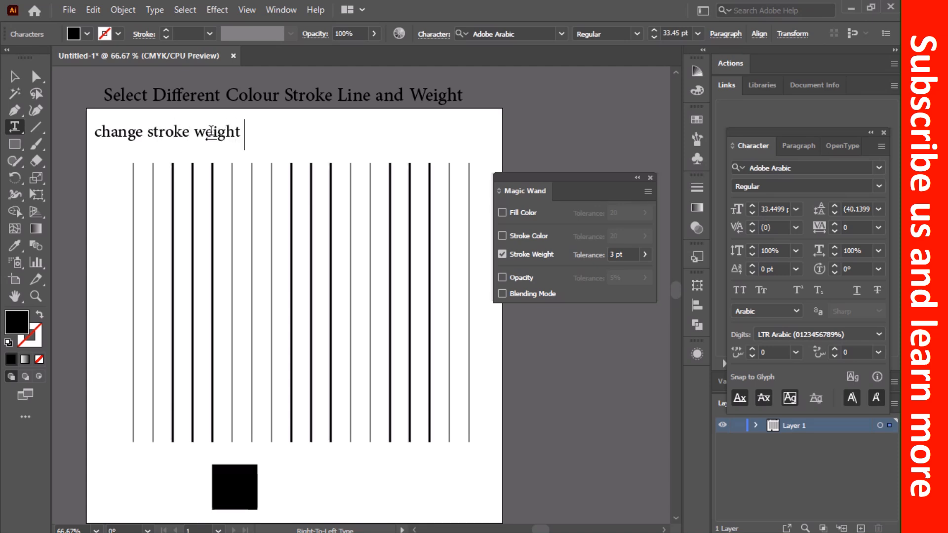
pyautogui.write('for selec')
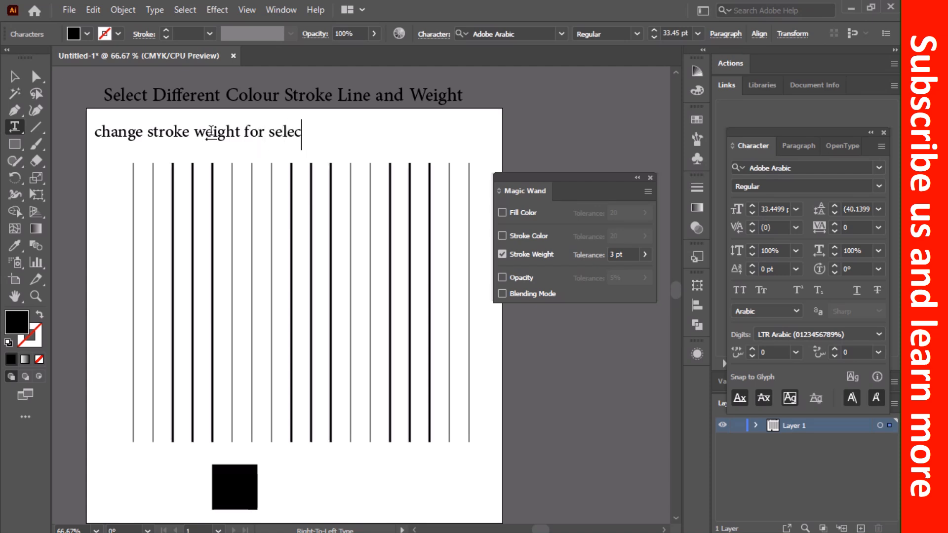
pyautogui.write('ted weight')
pyautogui.press('Escape')
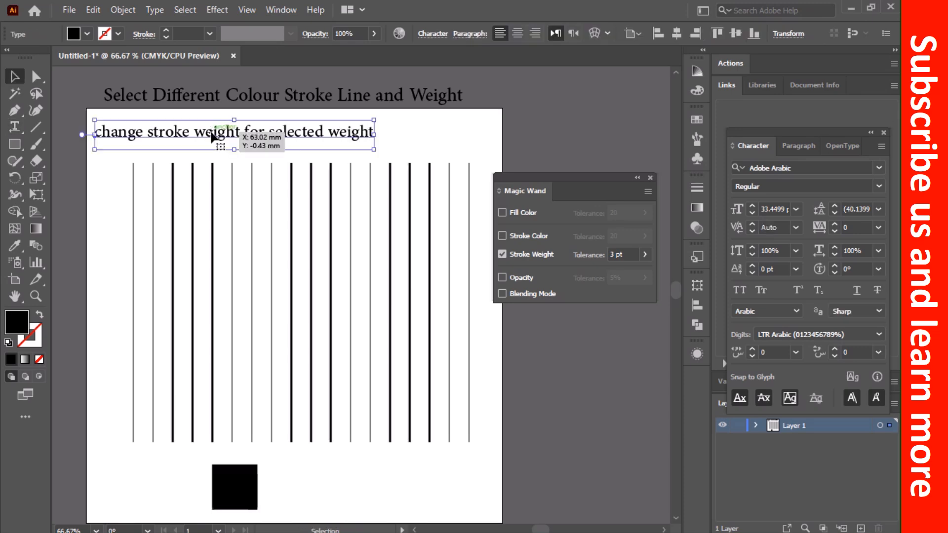
# Set the Magic Wand's Stroke Weight tolerance to 1 pt.
pyautogui.doubleClick(620, 253)
pyautogui.write('1')
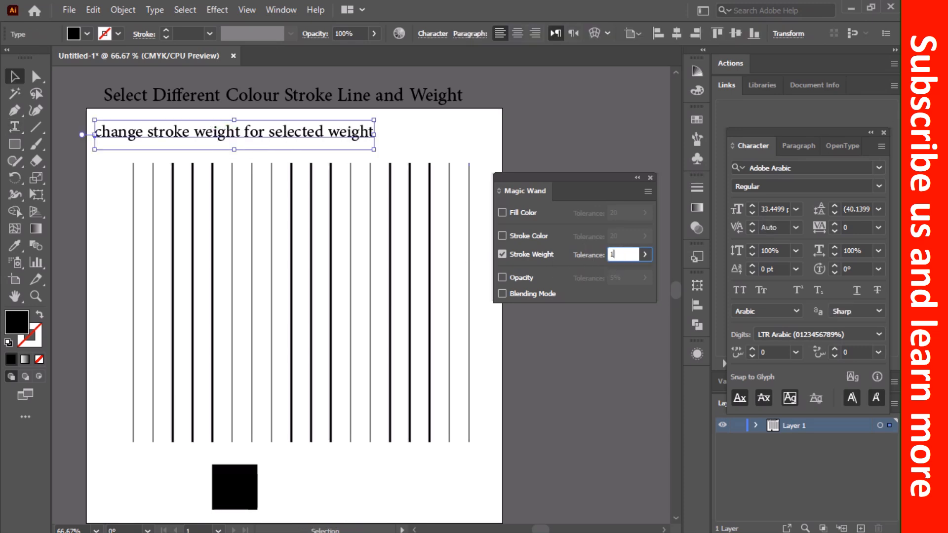
pyautogui.press('Return')
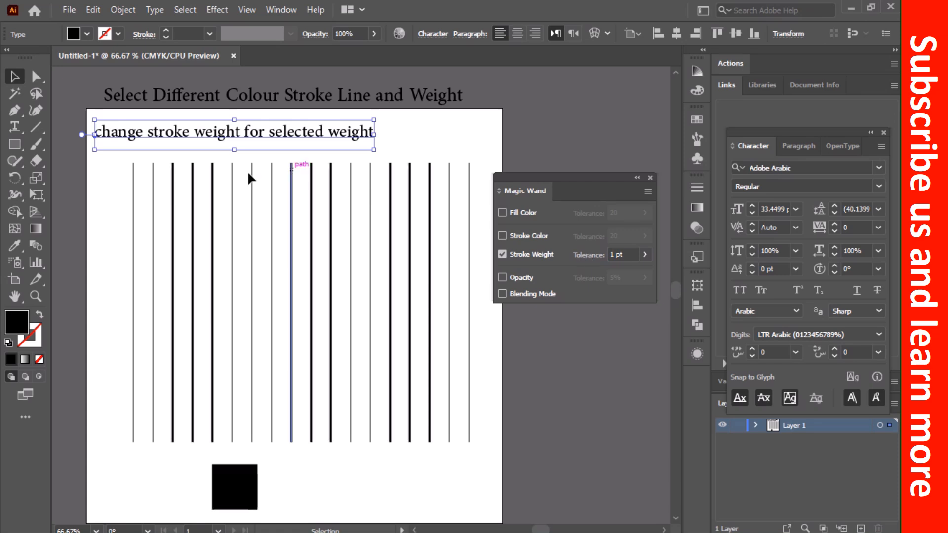
# Select the thin 1 pt lines and the thick 3 pt lines in turn with the Magic Wand, and clear the selection.
pyautogui.click(15, 93)
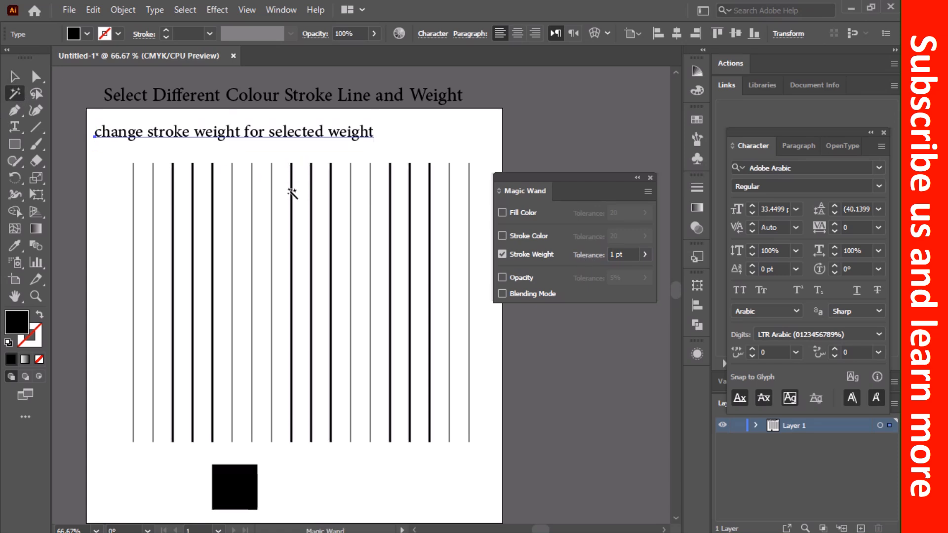
pyautogui.click(272, 183)
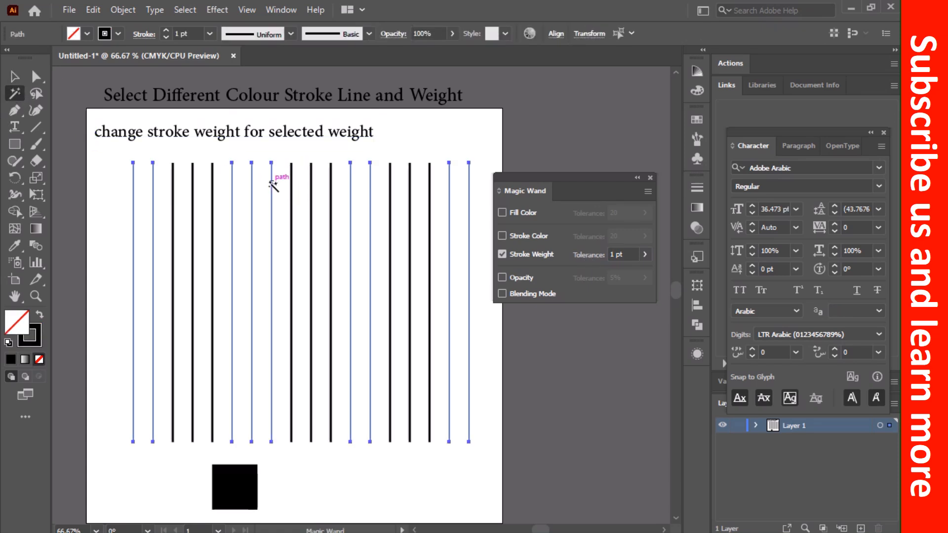
pyautogui.click(292, 185)
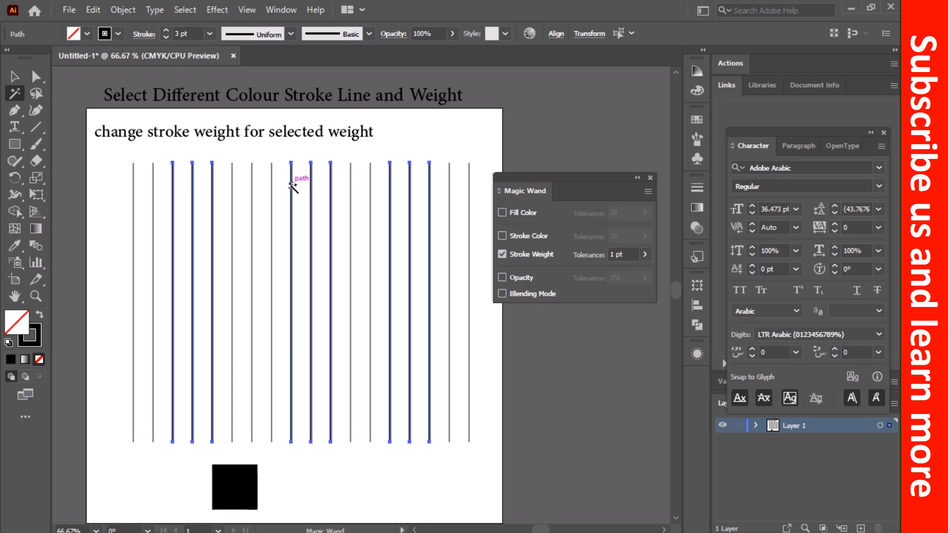
pyautogui.click(351, 184)
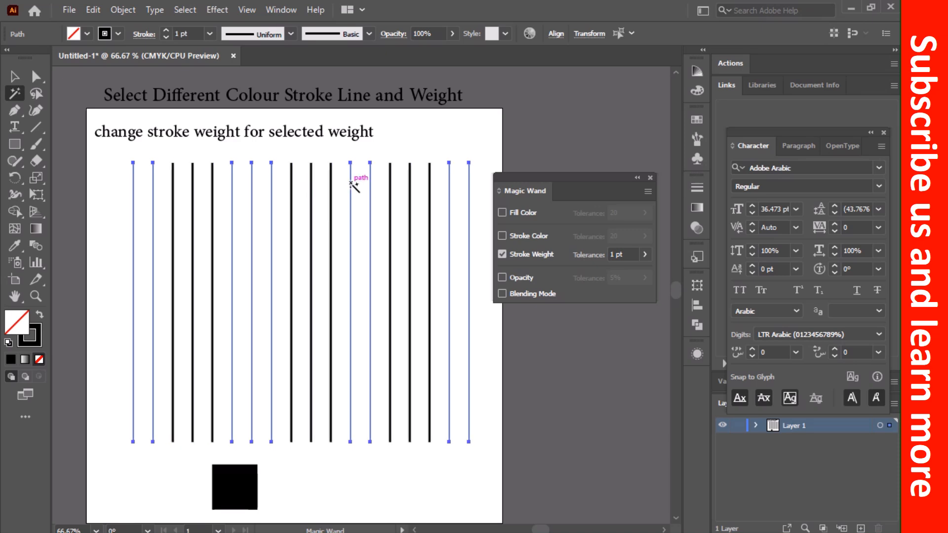
pyautogui.click(388, 189)
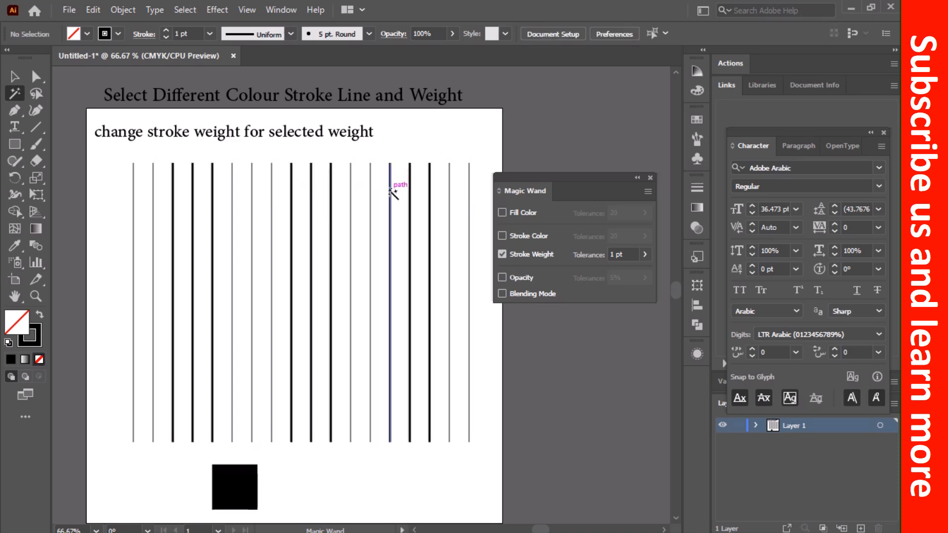
pyautogui.click(390, 187)
pyautogui.press('v')
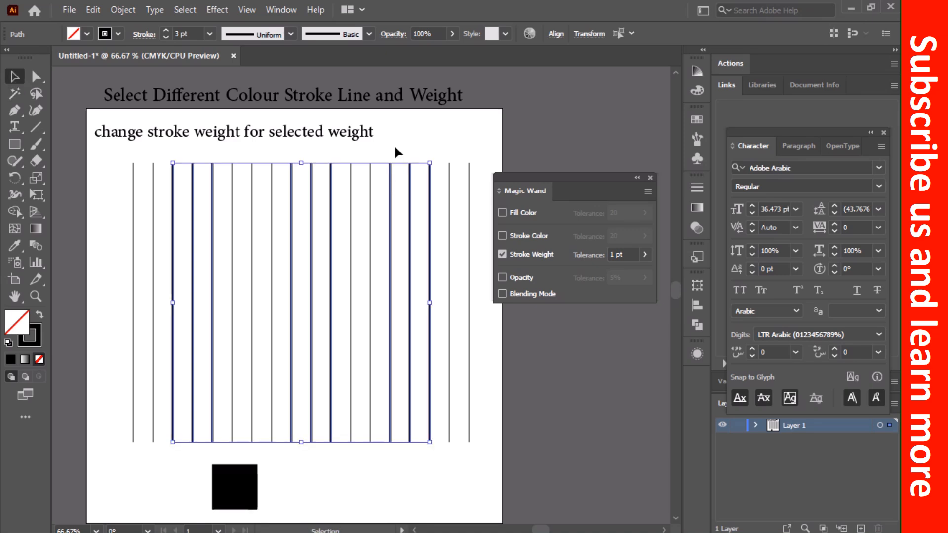
pyautogui.click(394, 144)
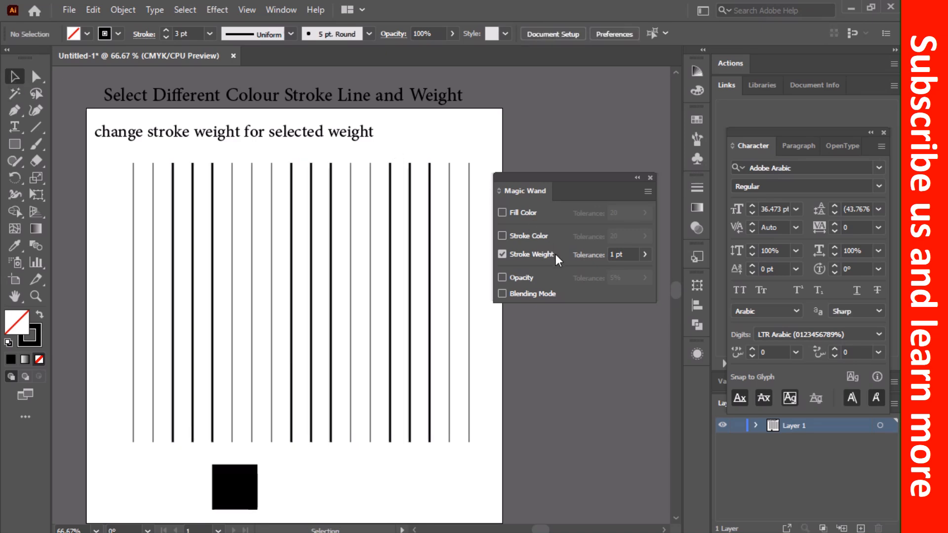
# Replace the caption above the vertical lines with "change colour of some lines".
pyautogui.press('t')
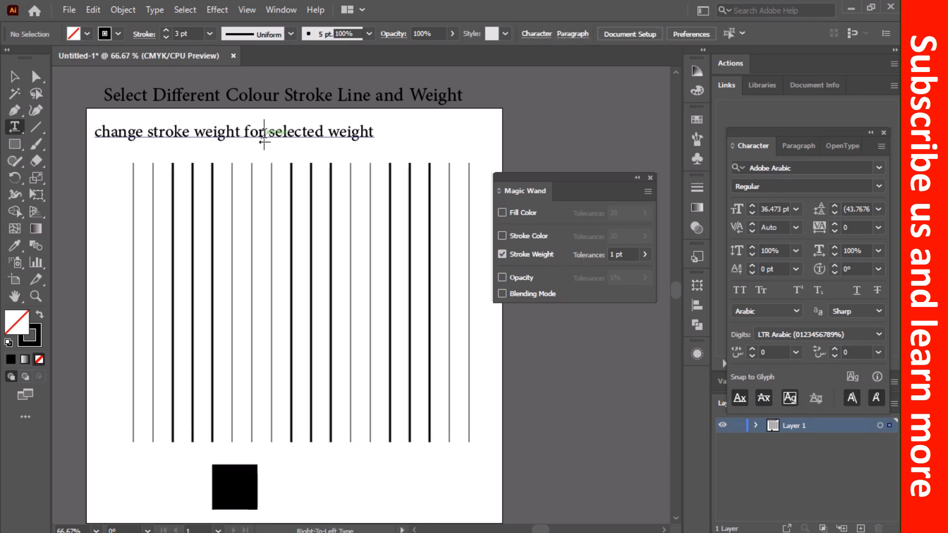
pyautogui.tripleClick(264, 132)
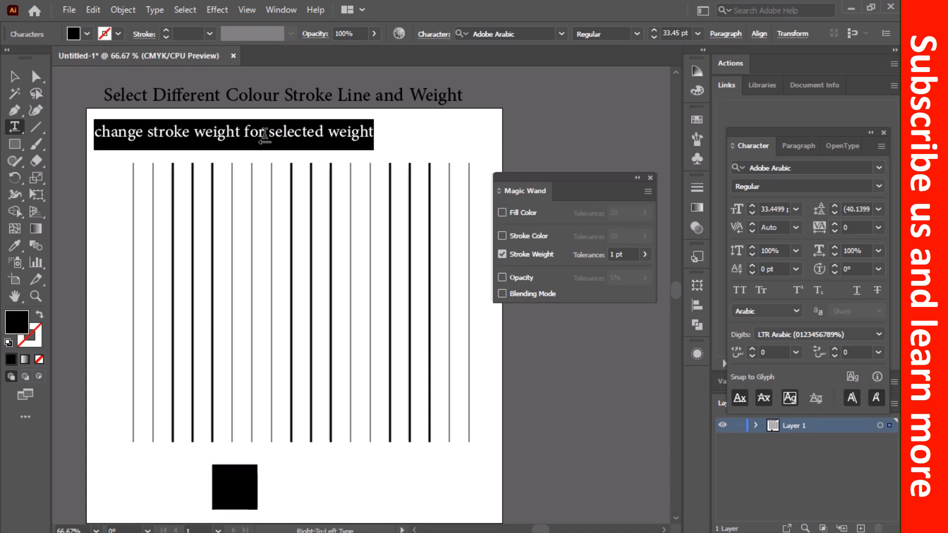
pyautogui.write('change colour o')
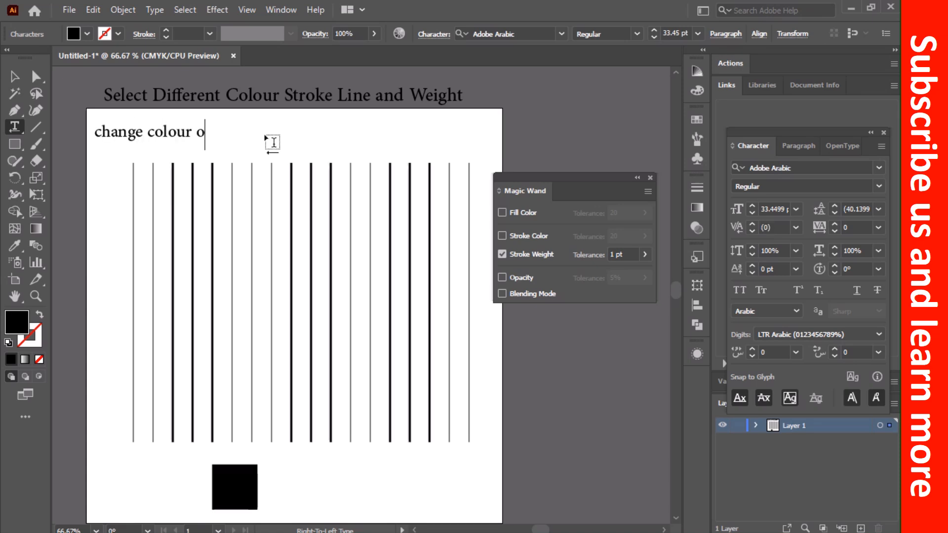
pyautogui.write('f some lines')
pyautogui.press('Escape')
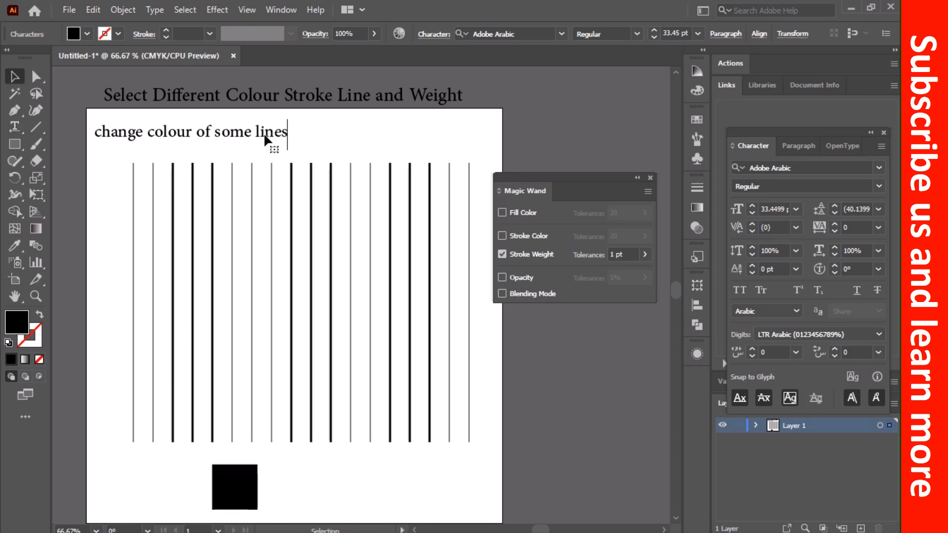
# Extend the caption with "and check Stroke colour tolerance" and scale the text down to fit within the artboard width.
pyautogui.doubleClick(246, 133)
pyautogui.moveTo(246, 135); pyautogui.dragTo(247, 135)
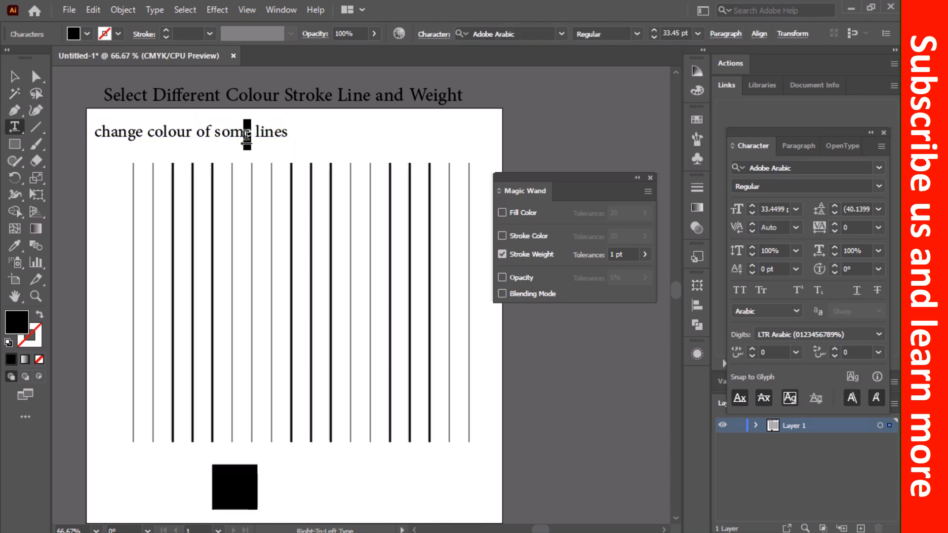
pyautogui.press('Right')
pyautogui.press('BackSpace')
pyautogui.write('and check')
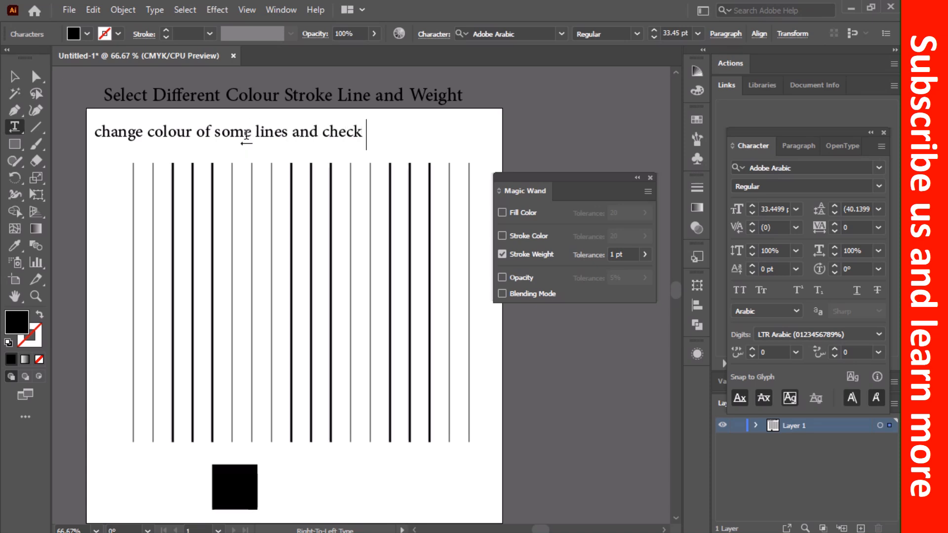
pyautogui.write(' Stroke c')
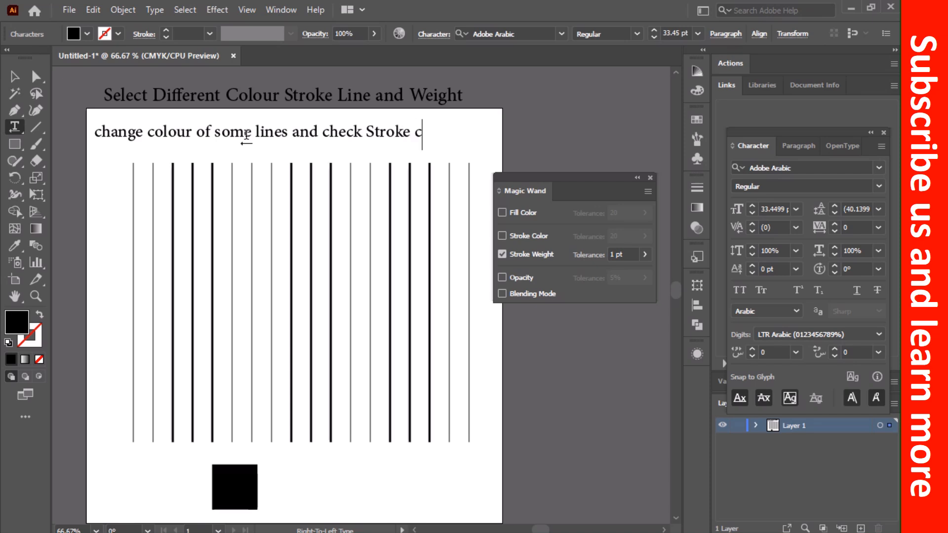
pyautogui.write('olour to')
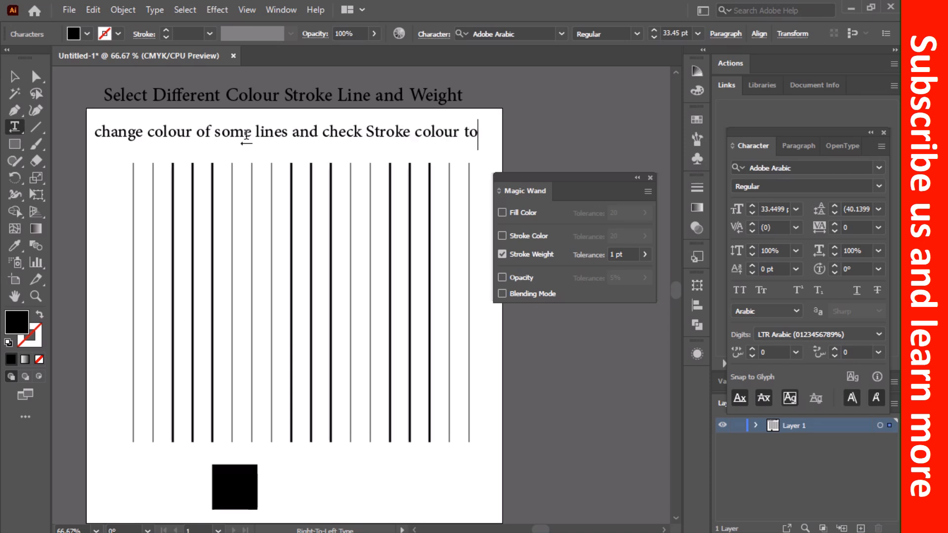
pyautogui.write('lerance')
pyautogui.press('Escape')
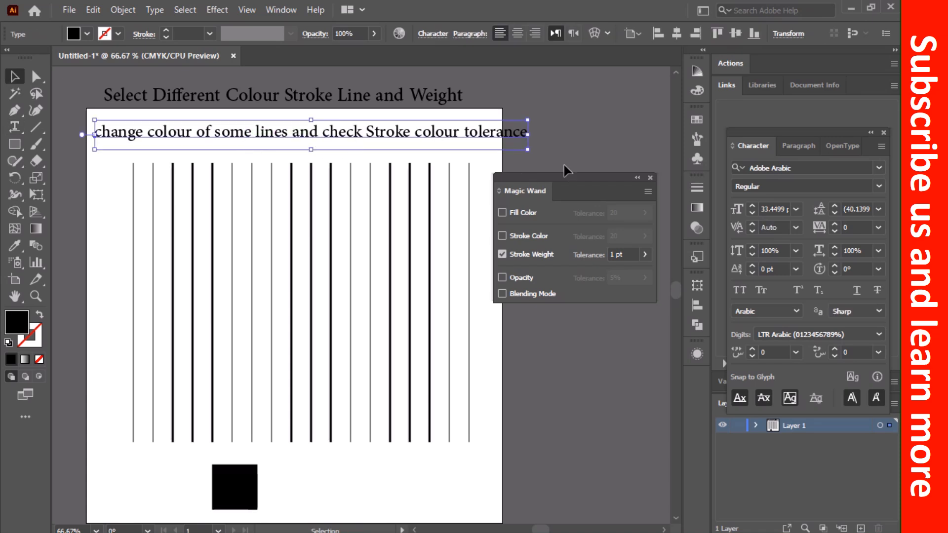
pyautogui.moveTo(527, 135); pyautogui.dragTo(491, 134)
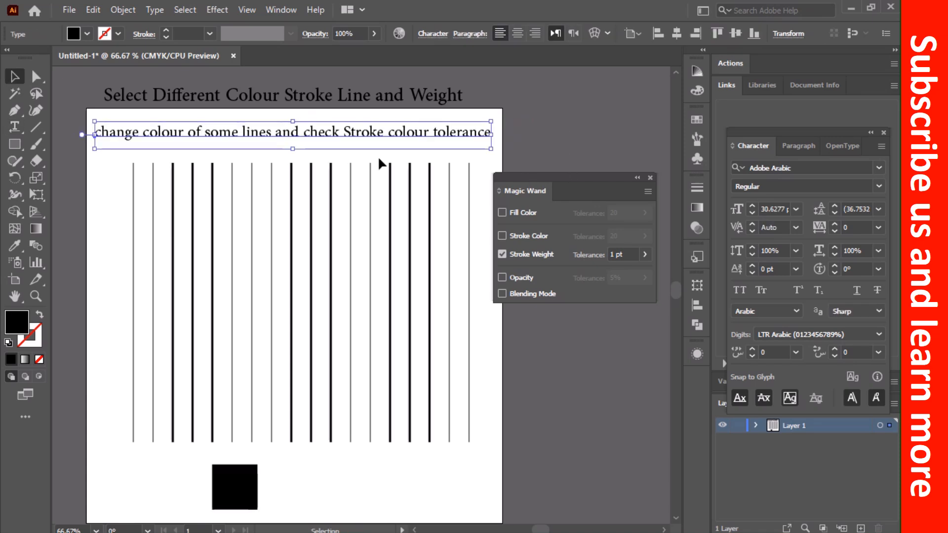
# Recolour the strokes of the rightmost three thick lines to C 100, K 0 and the middle three to M 100, K 0.
pyautogui.moveTo(434, 157); pyautogui.dragTo(384, 195)
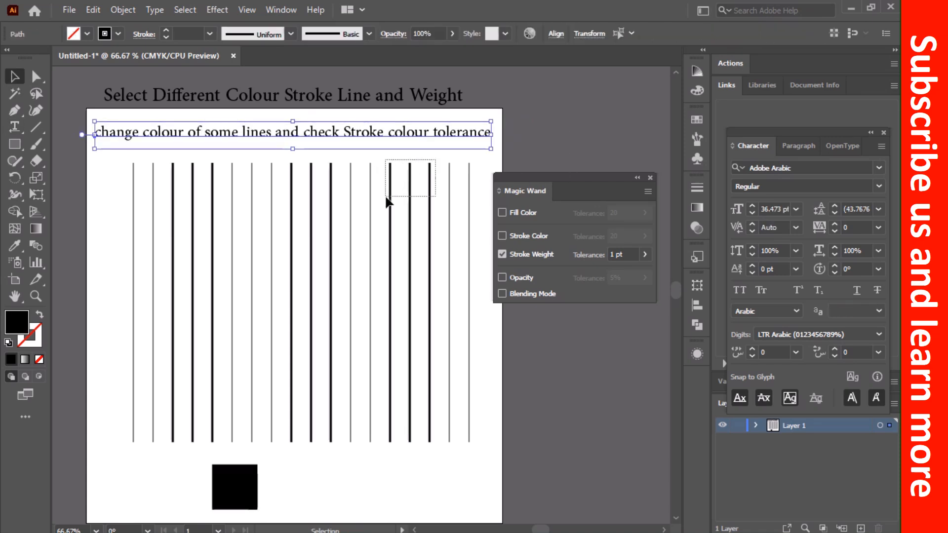
pyautogui.click(697, 89)
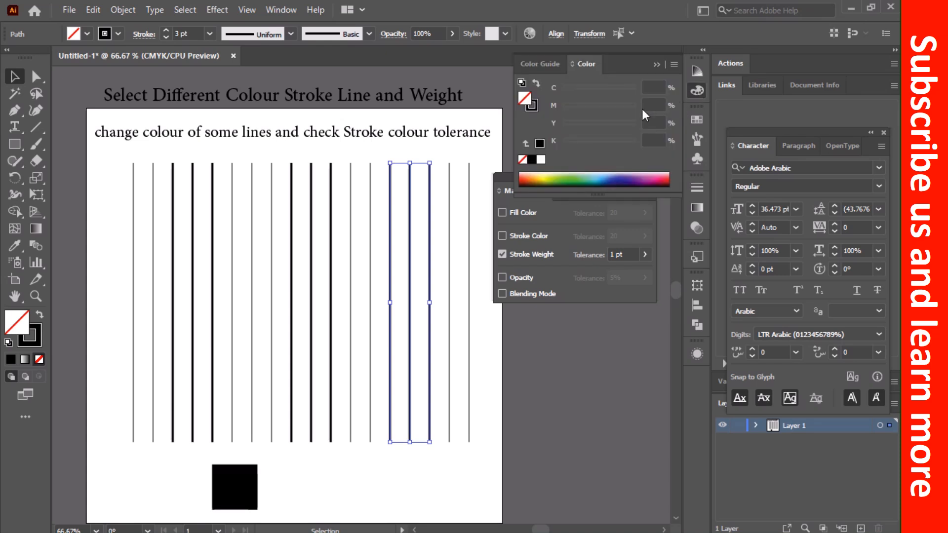
pyautogui.moveTo(607, 88); pyautogui.dragTo(657, 85)
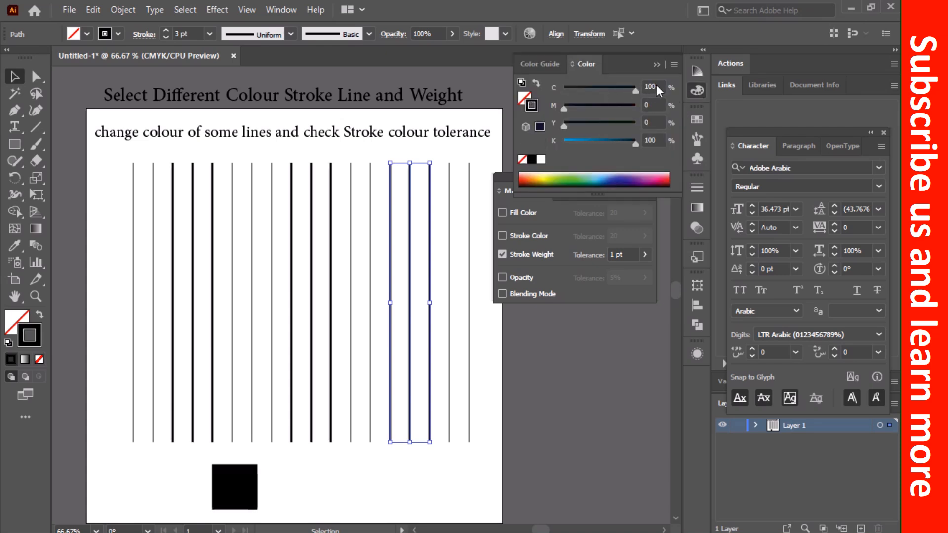
pyautogui.moveTo(610, 140)
pyautogui.mouseDown()
pyautogui.moveTo(344, 157)
pyautogui.moveTo(289, 200)
pyautogui.mouseUp()
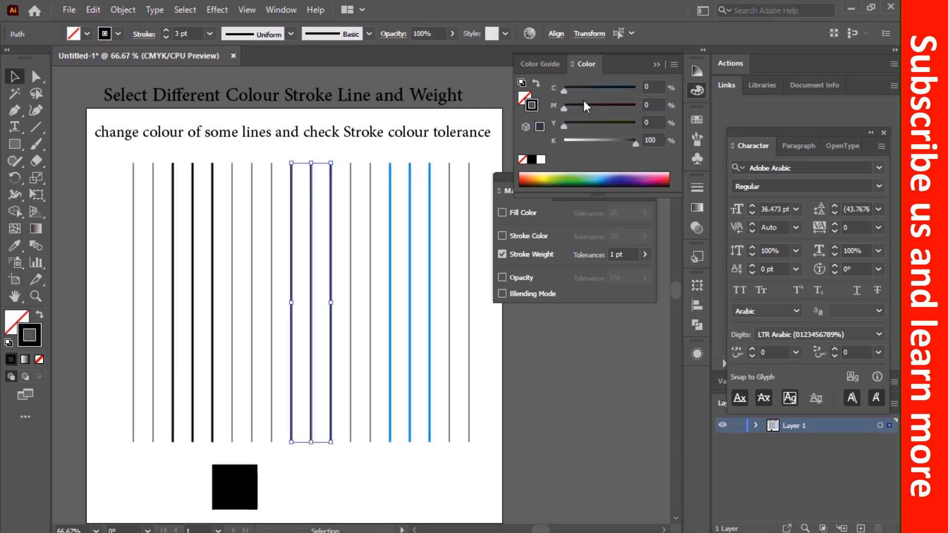
pyautogui.moveTo(601, 106); pyautogui.dragTo(670, 107)
pyautogui.moveTo(627, 140); pyautogui.dragTo(412, 162)
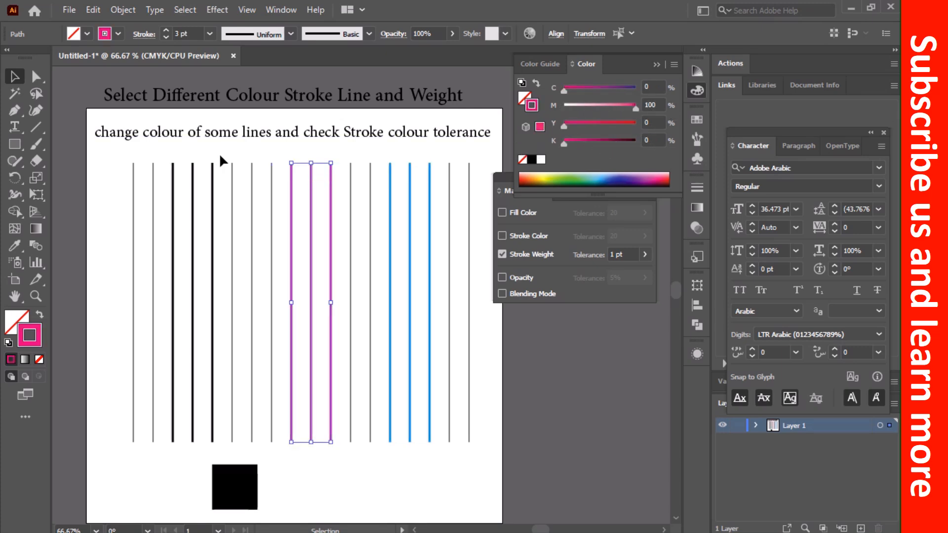
# Recolour the strokes of the leftmost three thick lines to pure yellow, Y 100, and deselect them.
pyautogui.moveTo(220, 156); pyautogui.dragTo(170, 199)
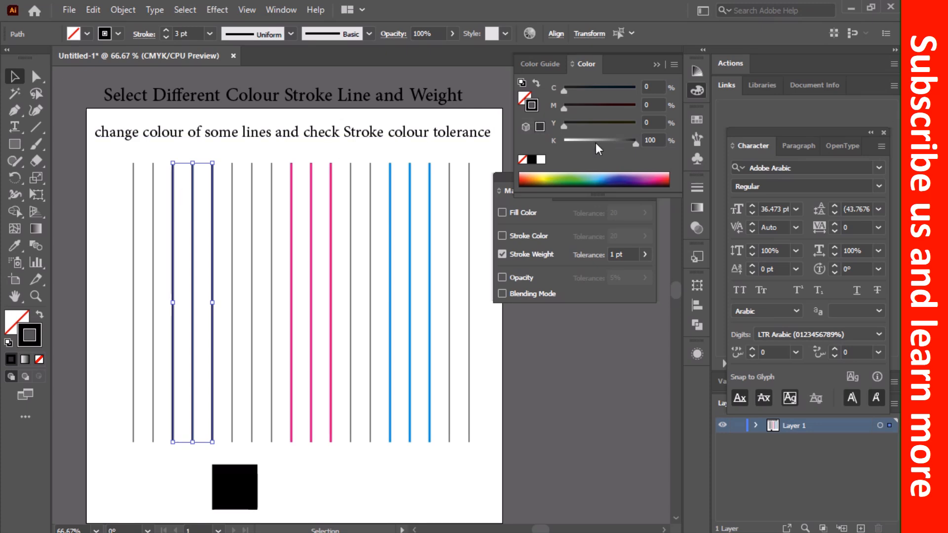
pyautogui.click(542, 159)
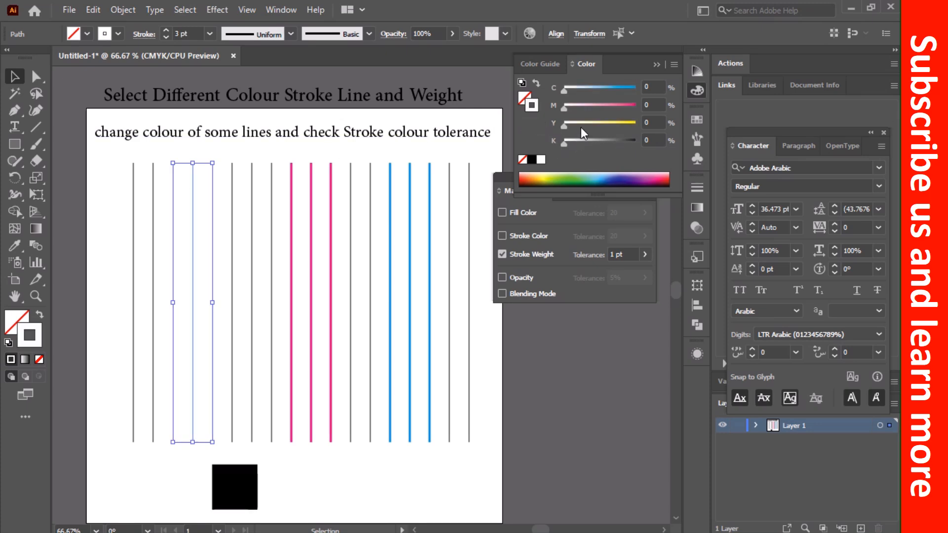
pyautogui.moveTo(581, 127); pyautogui.dragTo(672, 129)
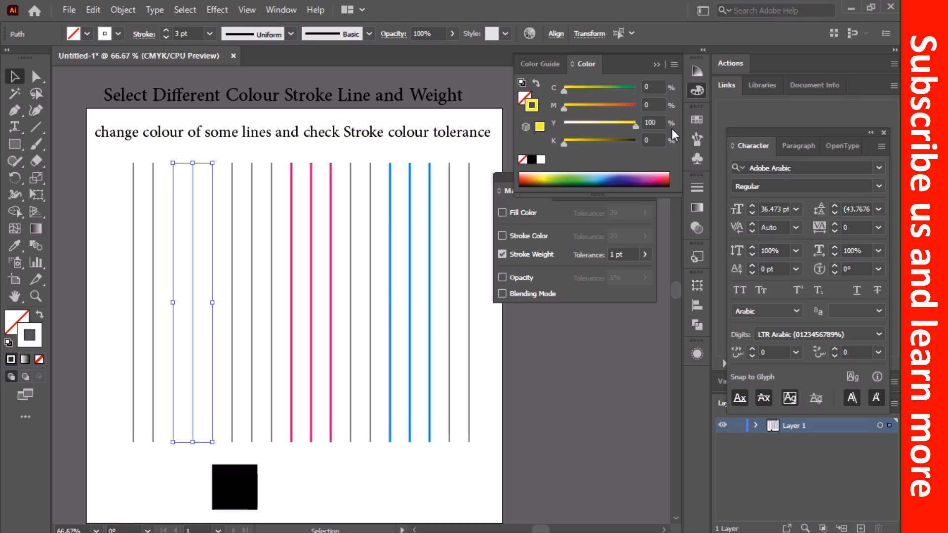
pyautogui.click(83, 209)
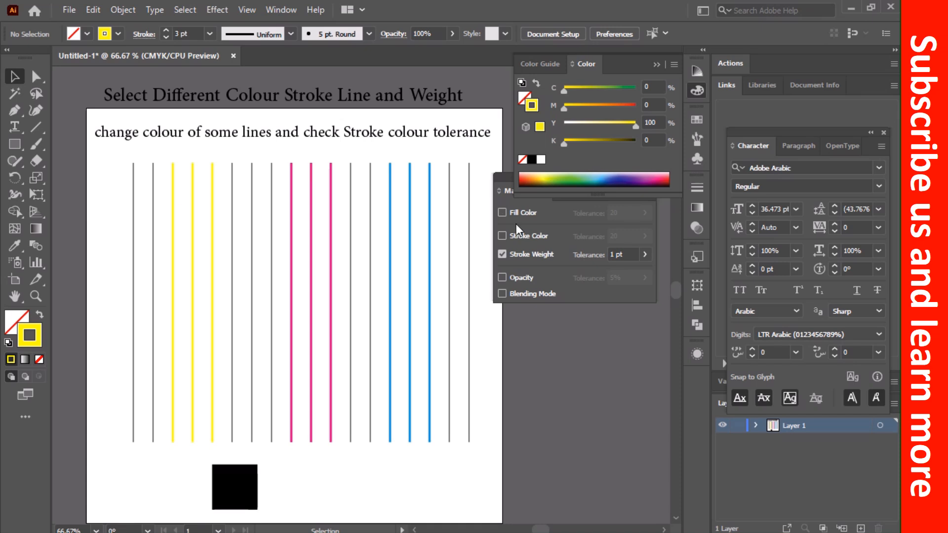
# Enable Stroke Color matching for the Magic Wand, select the yellow, magenta and cyan lines in turn, and clear the selection.
pyautogui.click(502, 235)
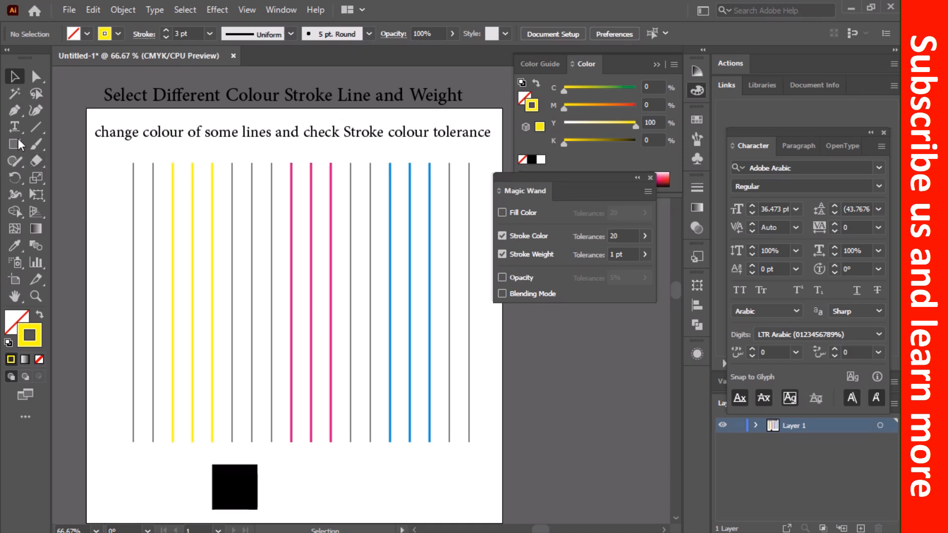
pyautogui.click(15, 94)
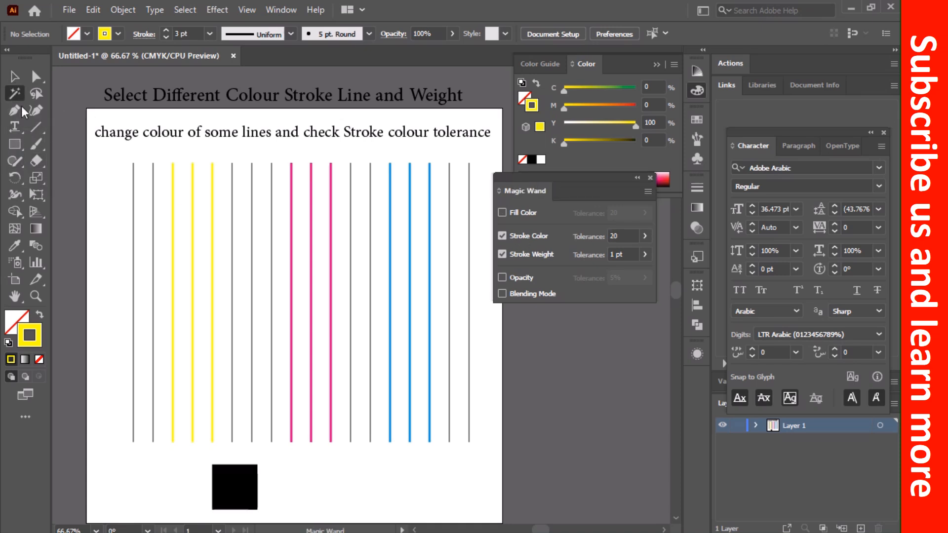
pyautogui.click(173, 192)
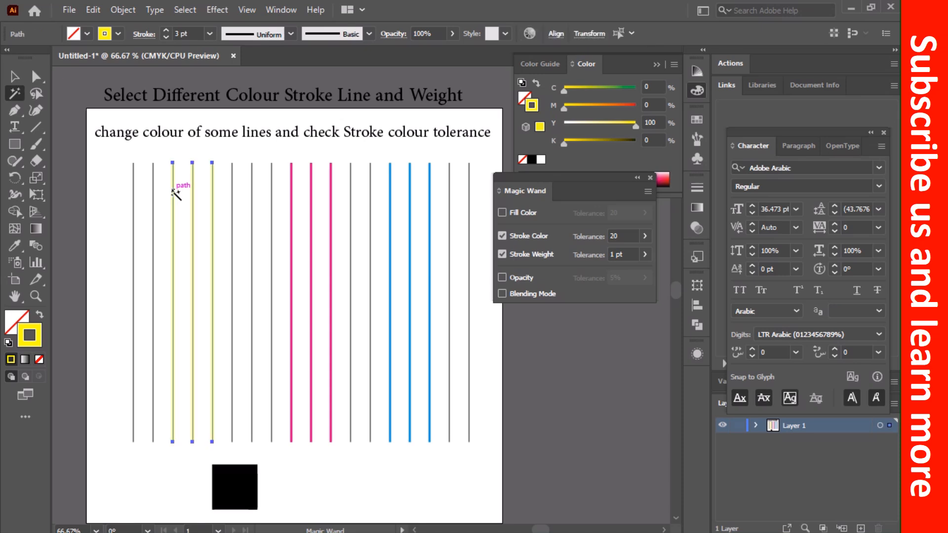
pyautogui.click(294, 178)
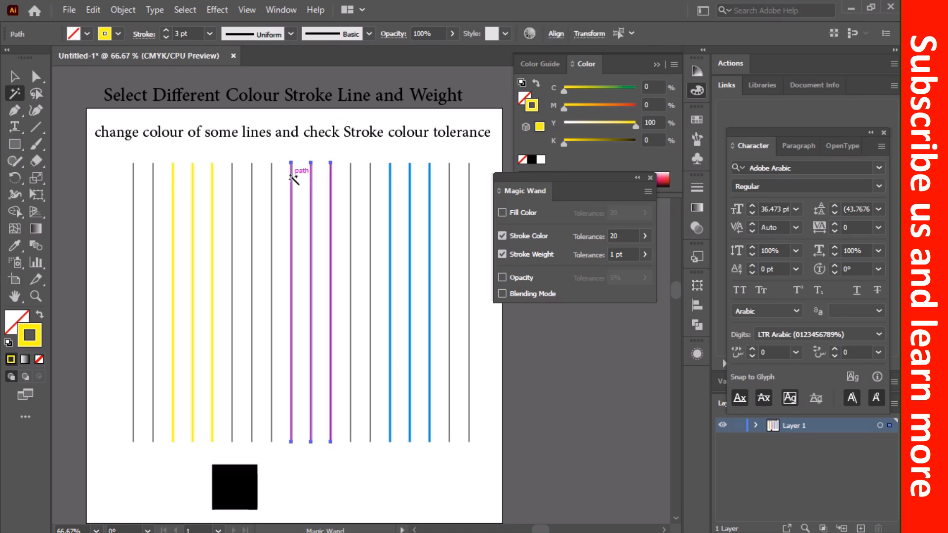
pyautogui.click(391, 176)
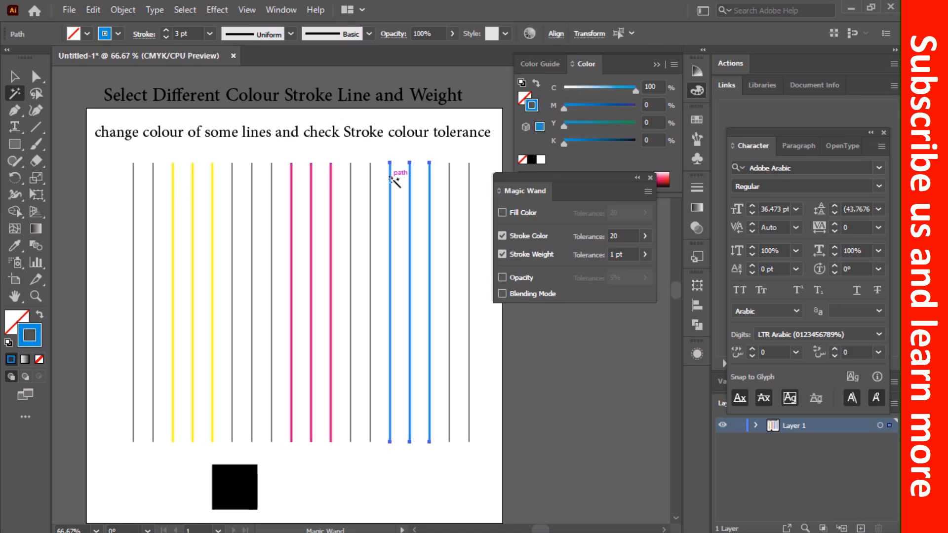
pyautogui.press('v')
pyautogui.click(374, 166)
# Copy the cyan line's stroke onto the three thin lines between the yellow and magenta groups with the Eyedropper.
pyautogui.press('a')
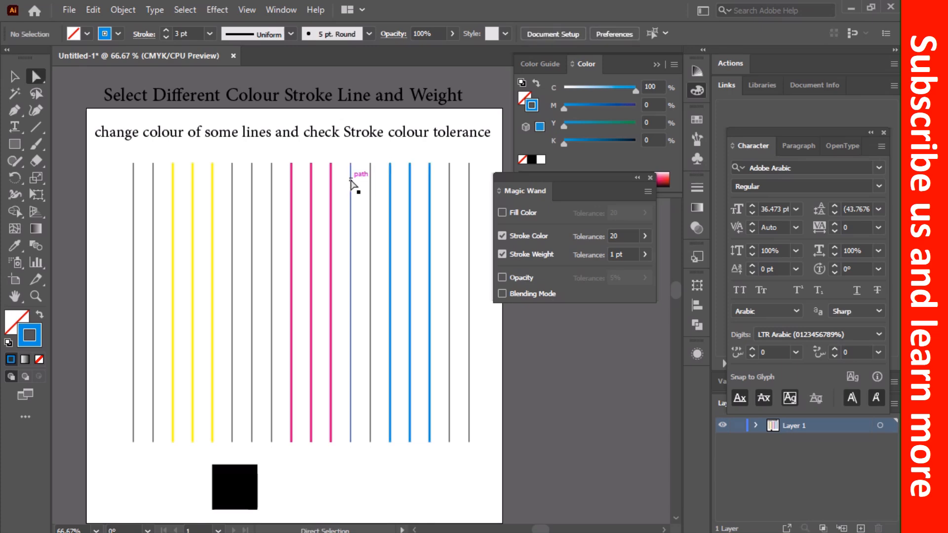
pyautogui.moveTo(226, 158); pyautogui.dragTo(280, 190)
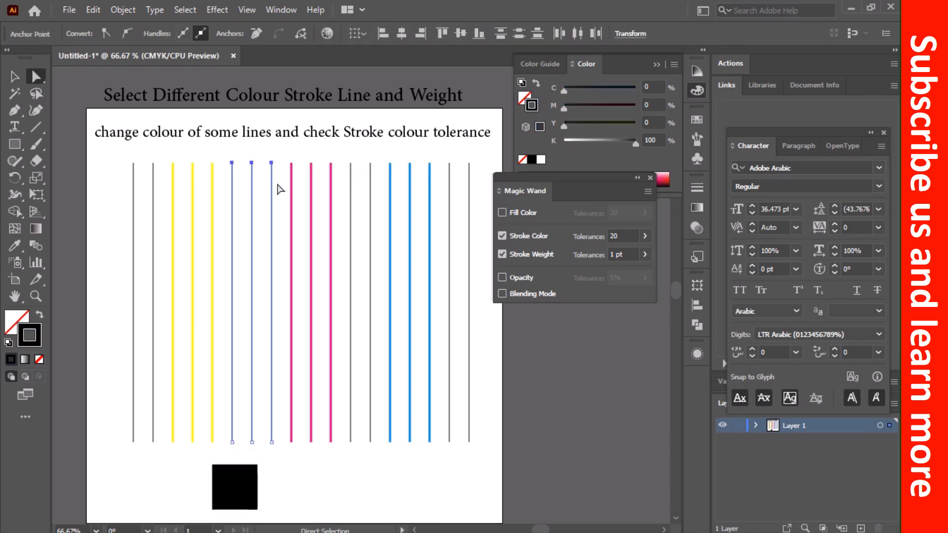
pyautogui.press('i')
pyautogui.click(390, 172)
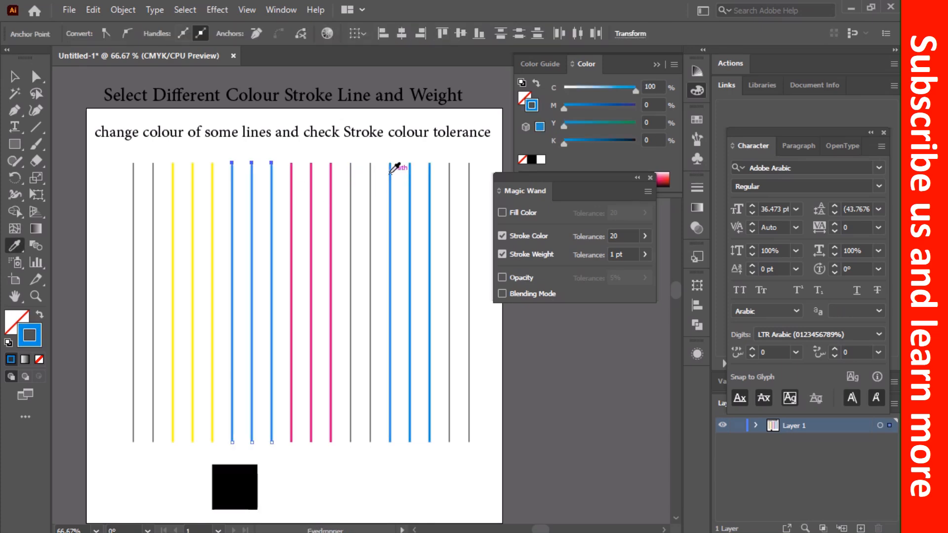
# Copy the magenta line's stroke onto the two thin lines at the far left of the row.
pyautogui.press('a')
pyautogui.moveTo(115, 154); pyautogui.dragTo(159, 203)
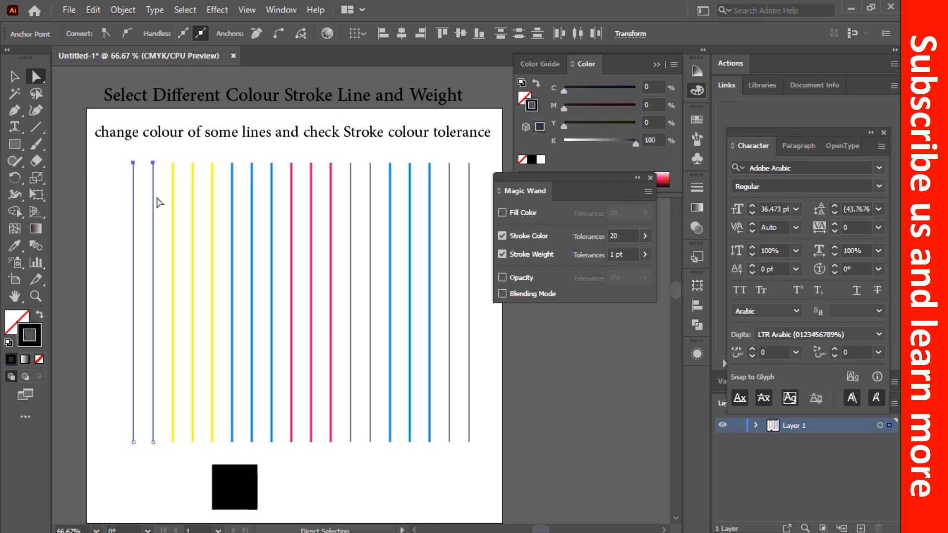
pyautogui.press('i')
pyautogui.click(292, 174)
# Copy the yellow line's stroke onto the two thin lines between the magenta group and the right cyan group.
pyautogui.press('a')
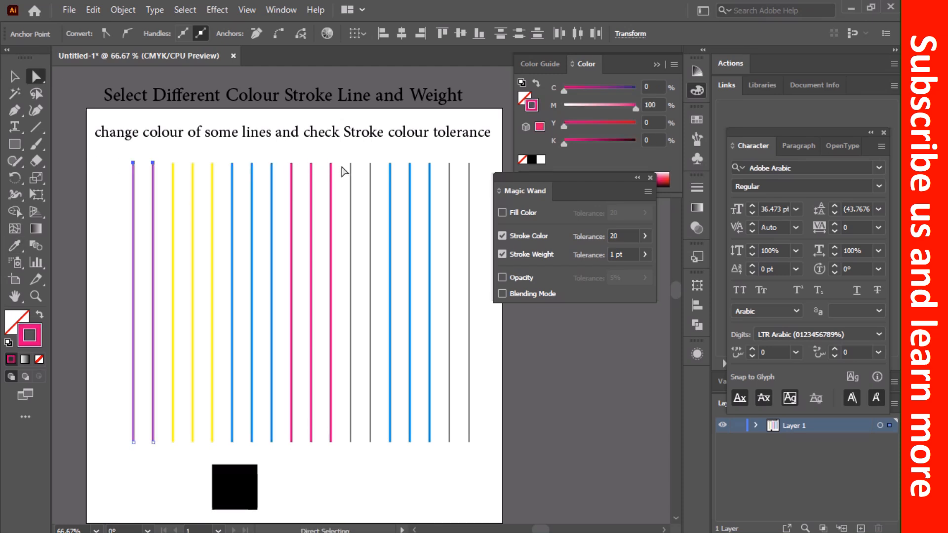
pyautogui.moveTo(345, 157)
pyautogui.mouseDown()
pyautogui.moveTo(367, 185)
pyautogui.moveTo(340, 182)
pyautogui.mouseUp()
pyautogui.press('i')
pyautogui.click(213, 179)
pyautogui.press('a')
pyautogui.press('i')
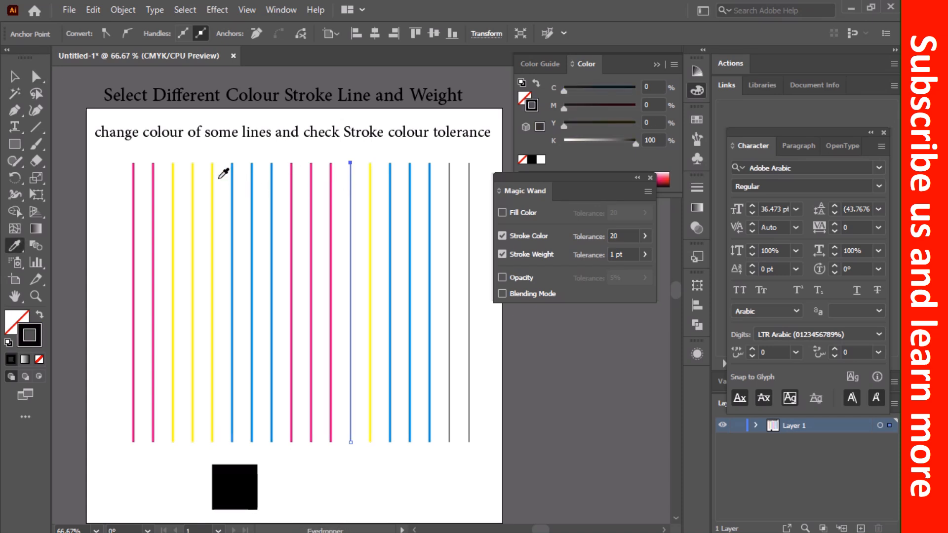
pyautogui.click(213, 179)
# Apply the yellow line's stroke to the last two thin lines at the far right and deselect everything.
pyautogui.press('a')
pyautogui.moveTo(468, 147)
pyautogui.mouseDown()
pyautogui.moveTo(448, 165)
pyautogui.moveTo(477, 165)
pyautogui.moveTo(439, 200)
pyautogui.mouseUp()
pyautogui.press('i')
pyautogui.click(371, 181)
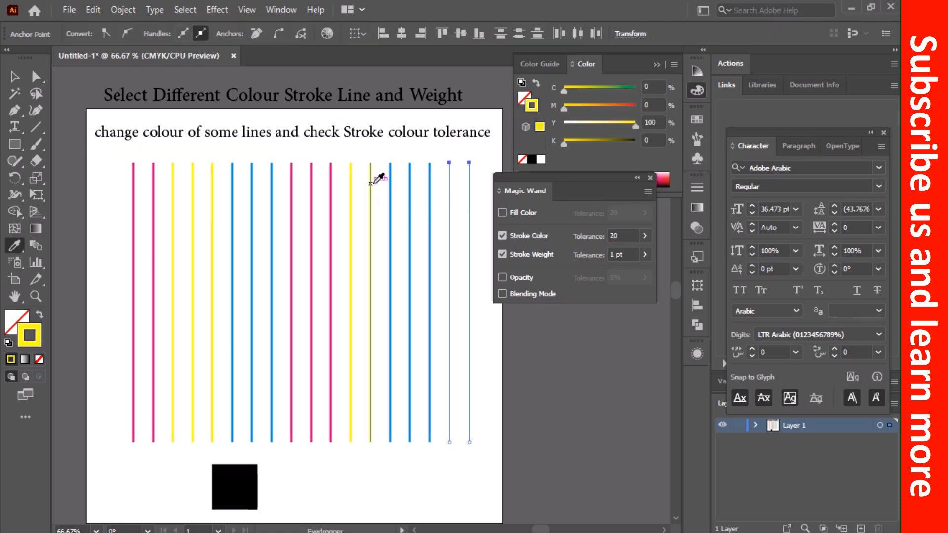
pyautogui.hotkey('ctrl', 'shift', 'a')
# Select all yellow lines, all cyan lines and all magenta lines in turn with the Magic Wand.
pyautogui.click(12, 92)
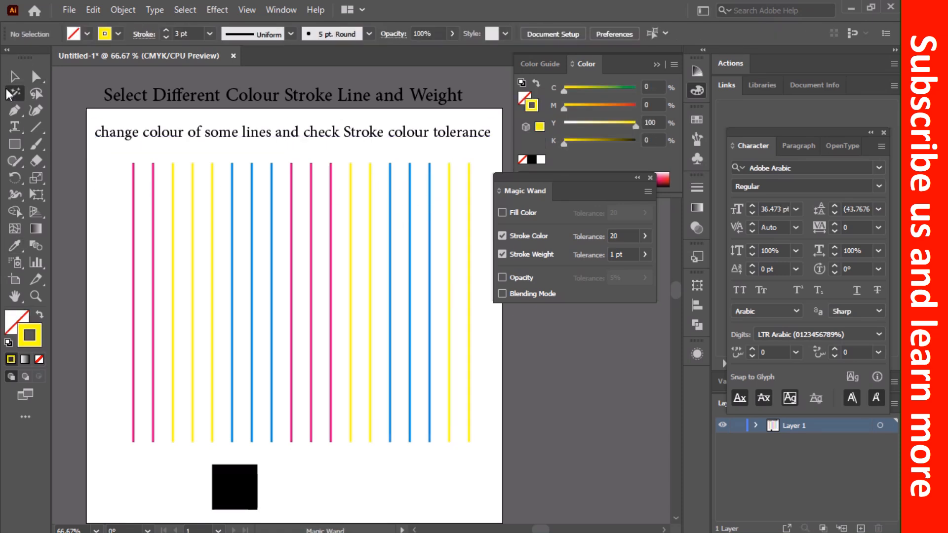
pyautogui.click(213, 173)
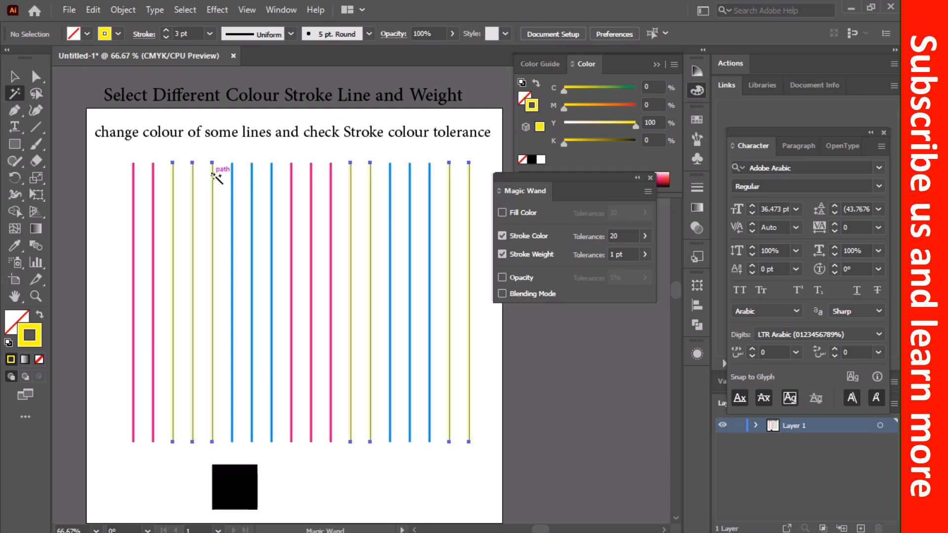
pyautogui.click(271, 170)
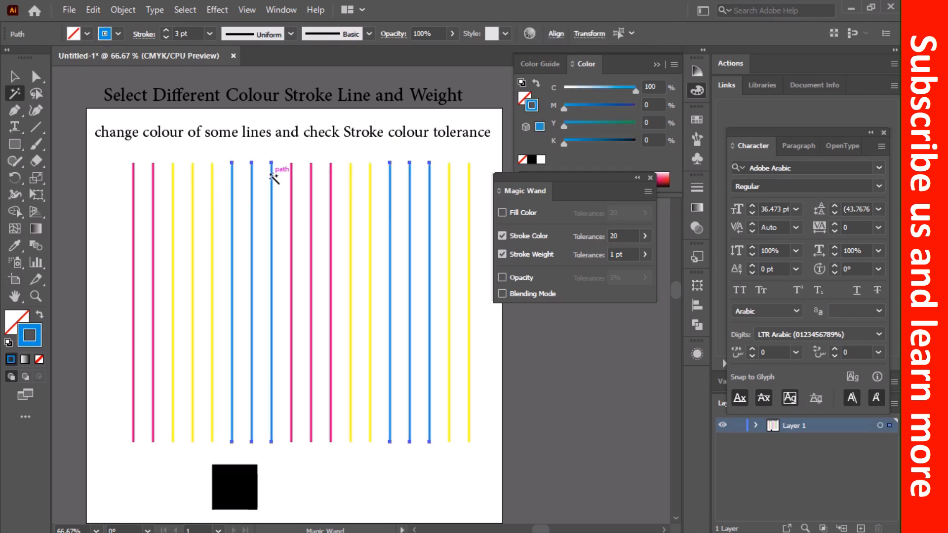
pyautogui.click(292, 179)
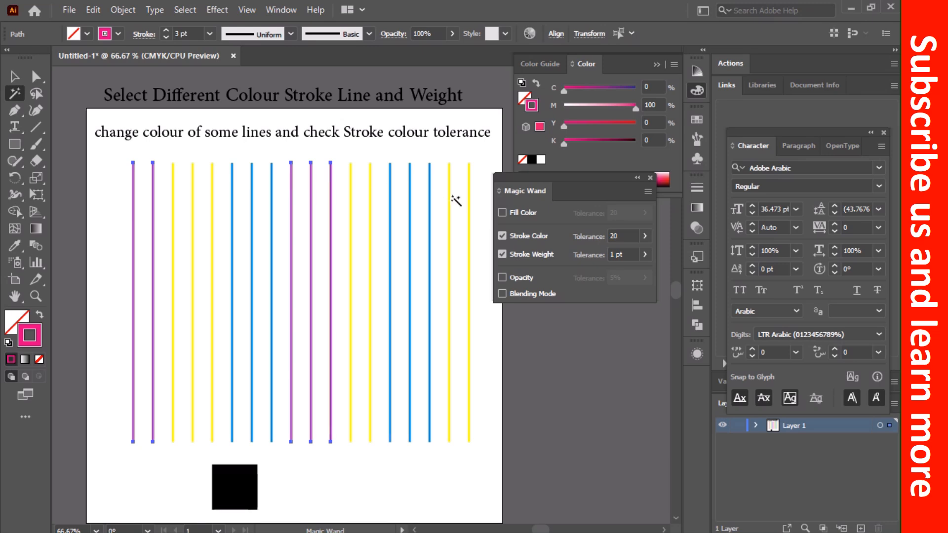
# Enable Fill Color matching for the Magic Wand and select the yellow lines, the black square and the cyan lines in turn.
pyautogui.click(502, 213)
pyautogui.click(449, 183)
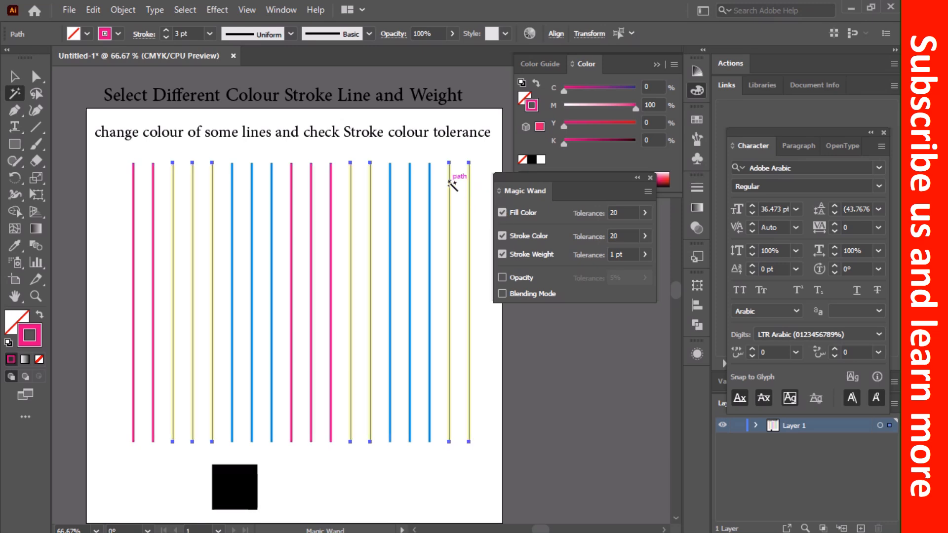
pyautogui.click(244, 492)
pyautogui.click(233, 412)
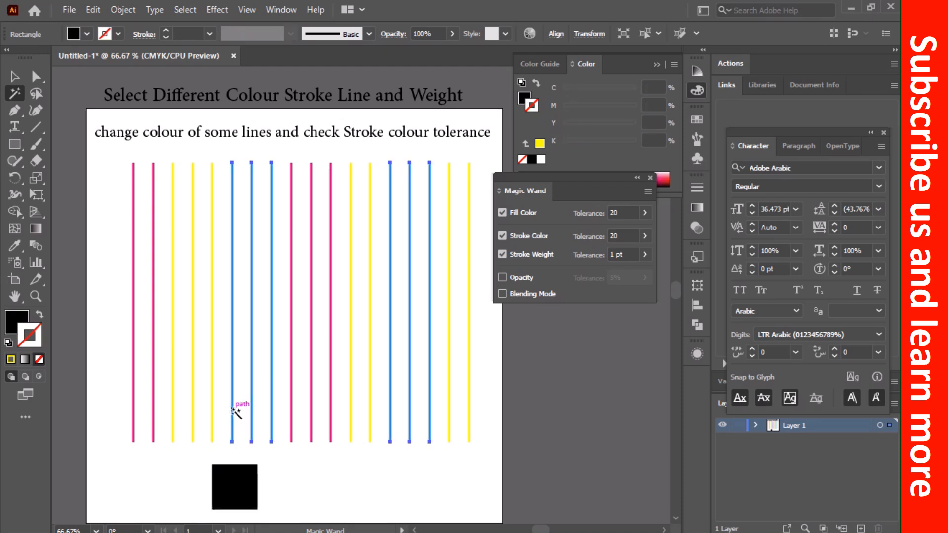
# Change the stroke of the three magenta lines in the middle of the row to black and deselect everything.
pyautogui.press('a')
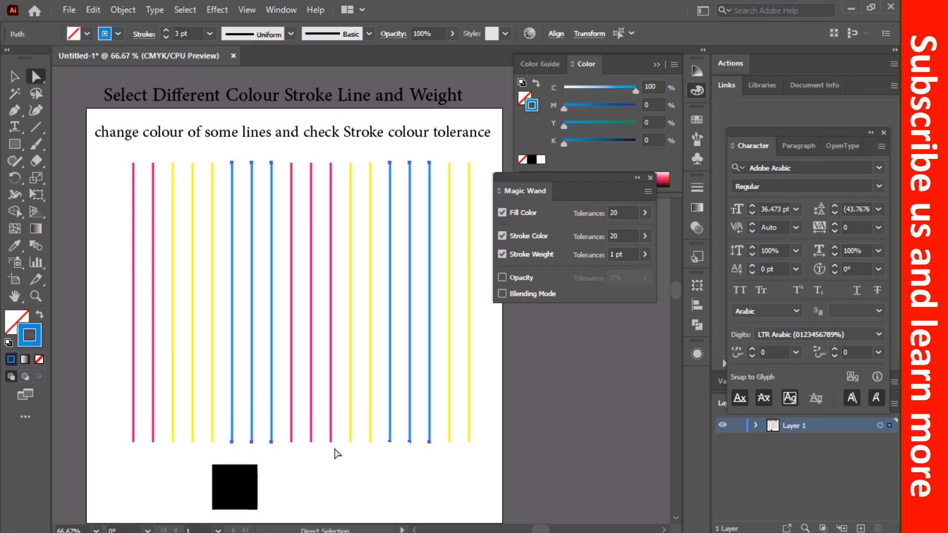
pyautogui.moveTo(336, 451); pyautogui.dragTo(285, 421)
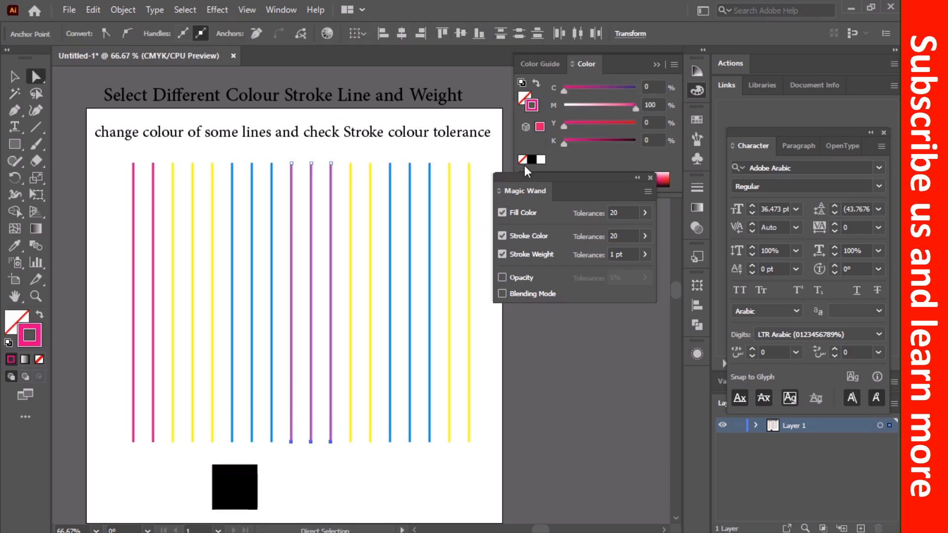
pyautogui.click(532, 160)
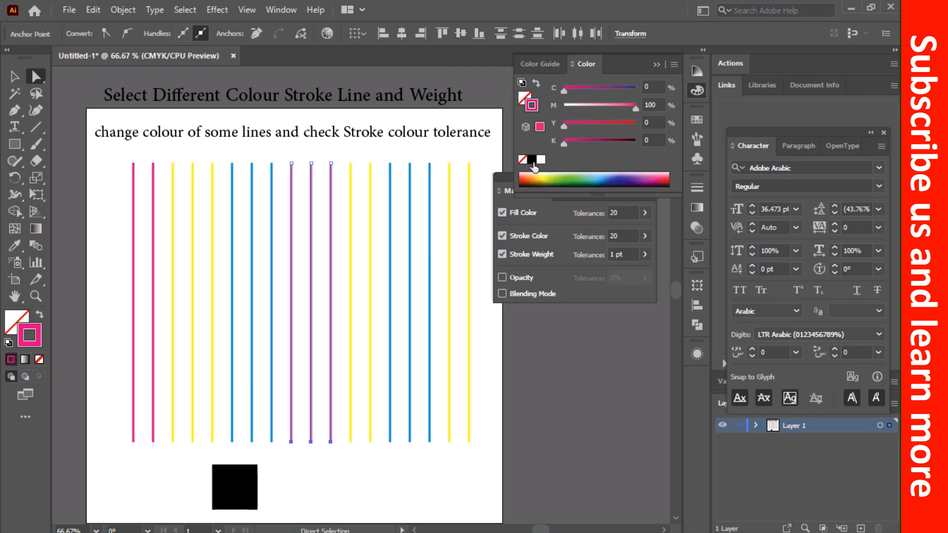
pyautogui.click(228, 497)
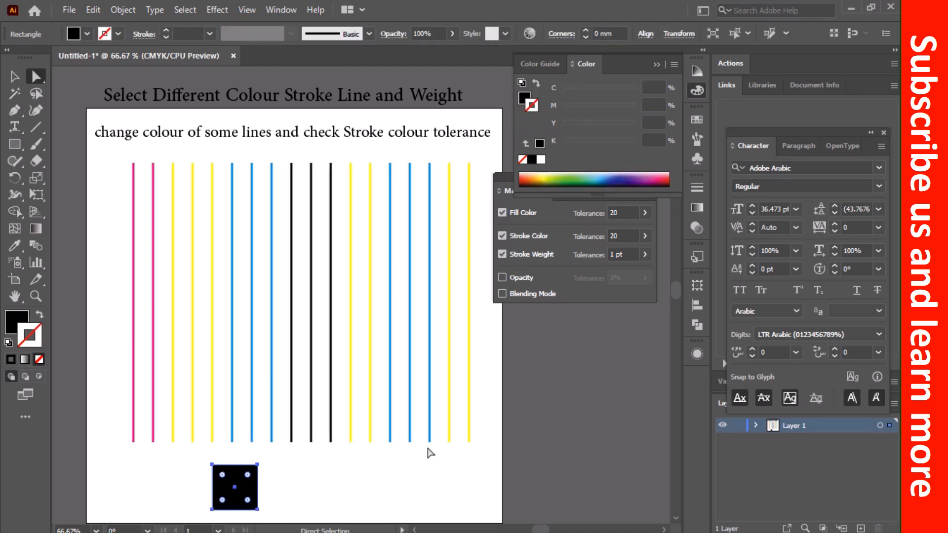
pyautogui.click(417, 488)
# Test the Magic Wand selection on the black square, the black lines and the yellow lines in turn.
pyautogui.press('w')
pyautogui.press('y')
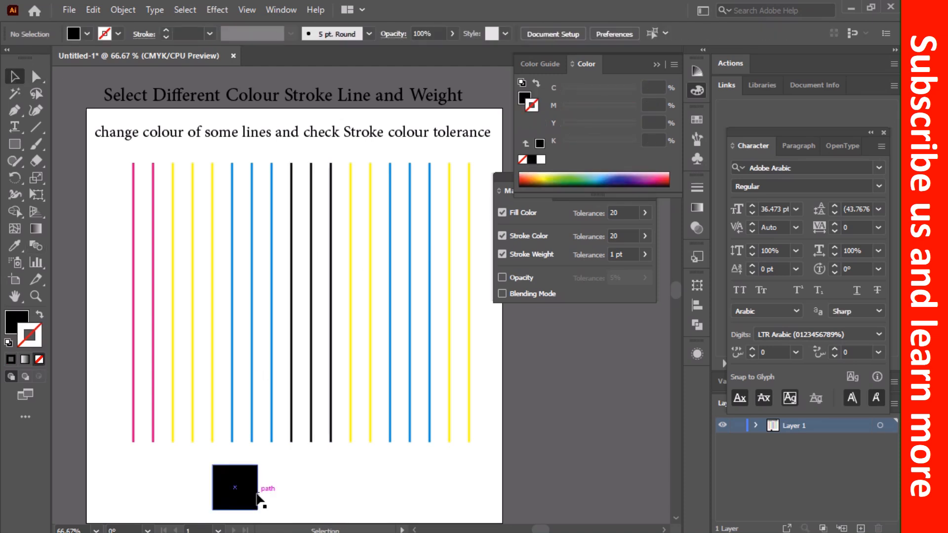
pyautogui.click(239, 490)
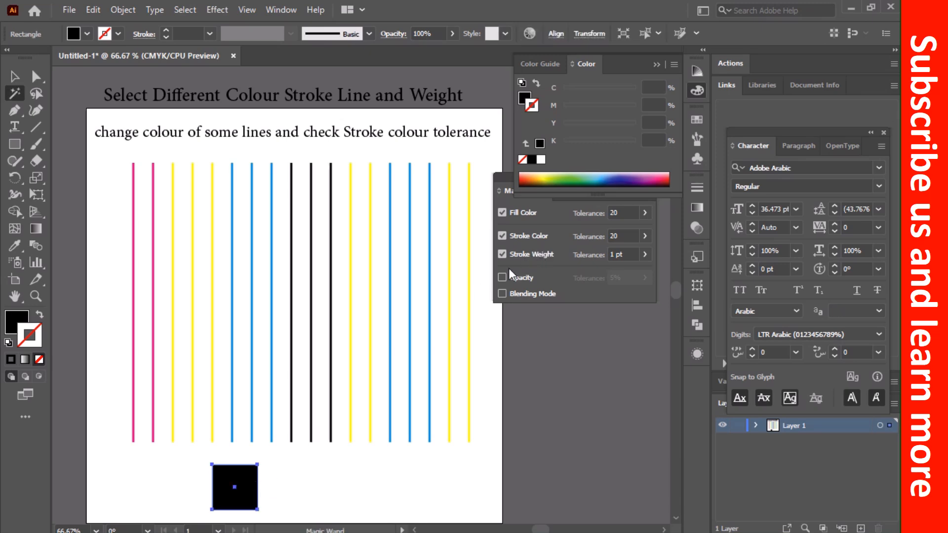
pyautogui.click(332, 278)
pyautogui.click(358, 262)
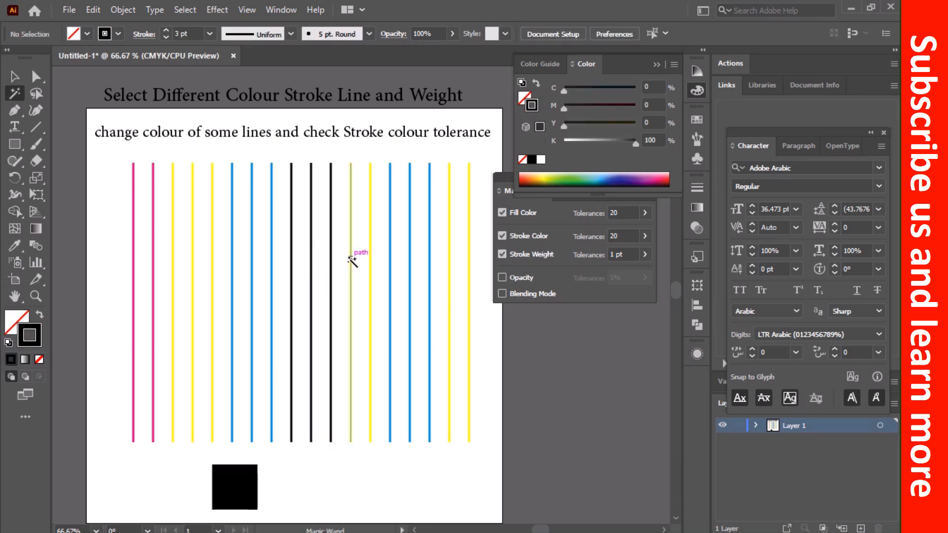
pyautogui.click(352, 261)
# Deselect everything and turn off Stroke Color and Stroke Weight matching for the Magic Wand.
pyautogui.press('v')
pyautogui.click(528, 356)
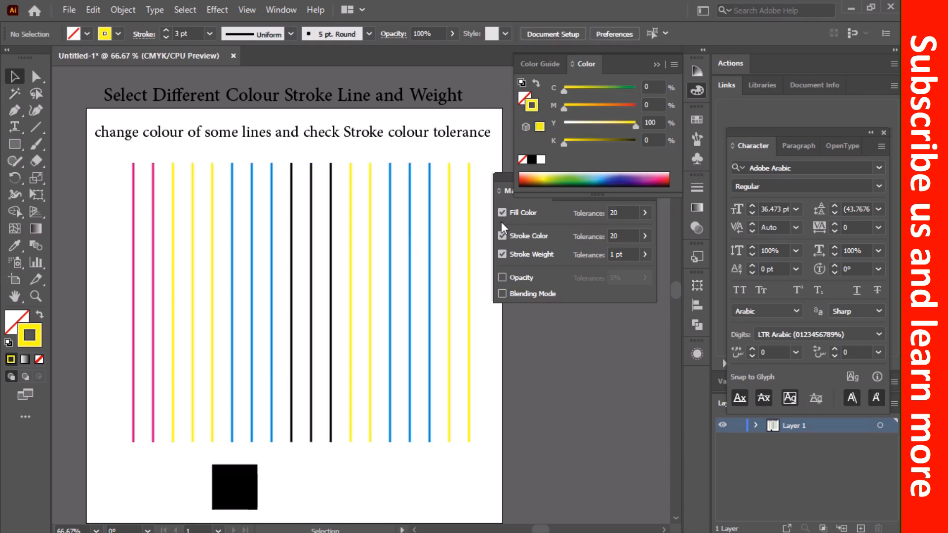
pyautogui.click(503, 253)
pyautogui.click(502, 236)
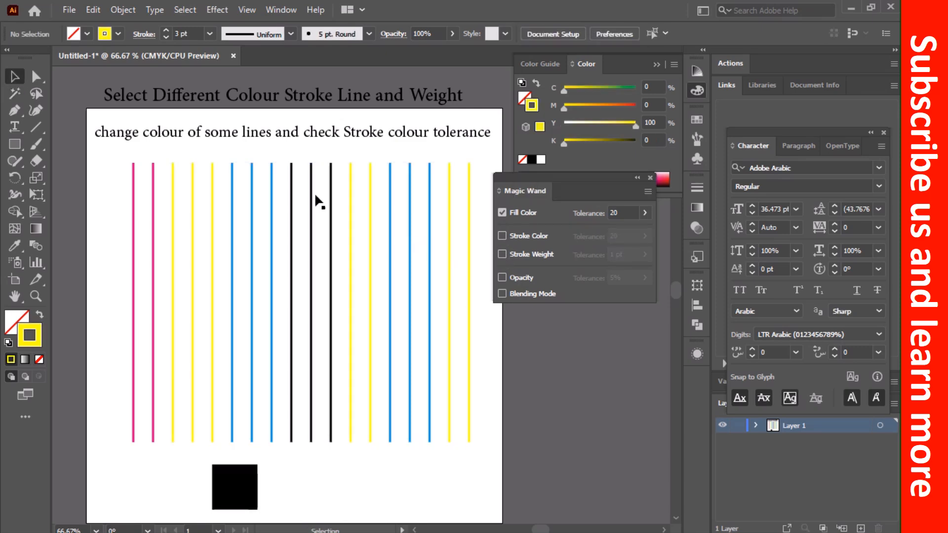
# Replace the caption above the lines with "Thanks for Watching subscribe our channel" and deselect it.
pyautogui.doubleClick(160, 140)
pyautogui.hotkey('ctrl', 'a')
pyautogui.write('T')
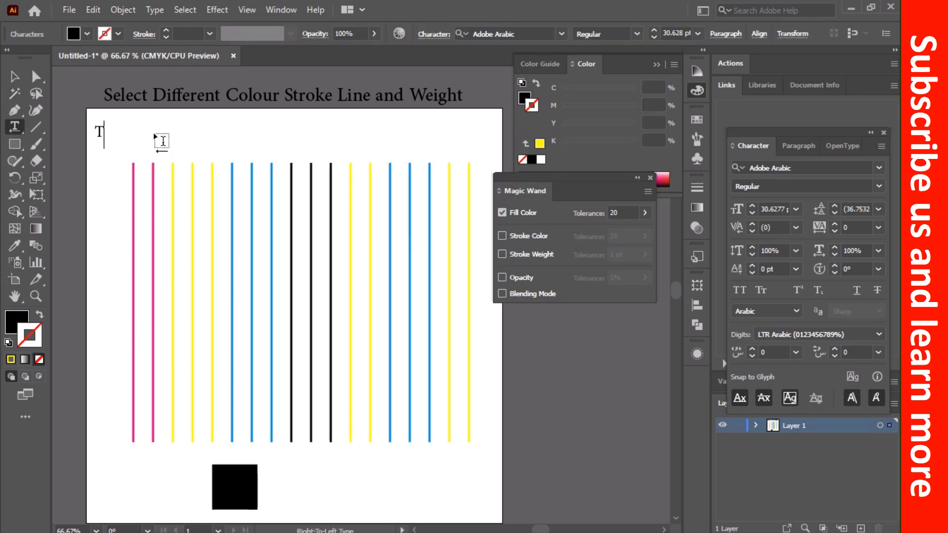
pyautogui.write('hanks for W')
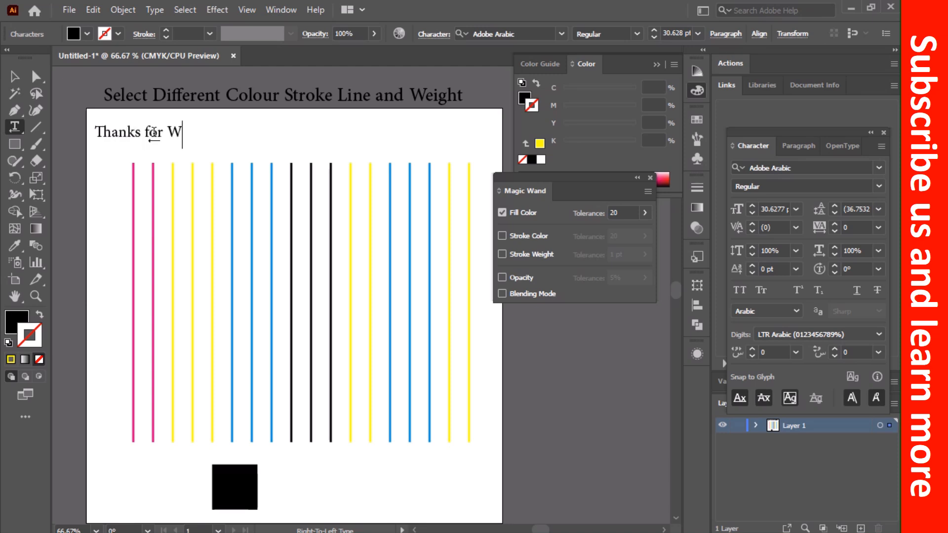
pyautogui.write('athcing')
pyautogui.press('BackSpace')
pyautogui.press('BackSpace')
pyautogui.press('BackSpace')
pyautogui.press('BackSpace')
pyautogui.press('BackSpace')
pyautogui.write('ch')
pyautogui.press('BackSpace')
pyautogui.write('ching subs')
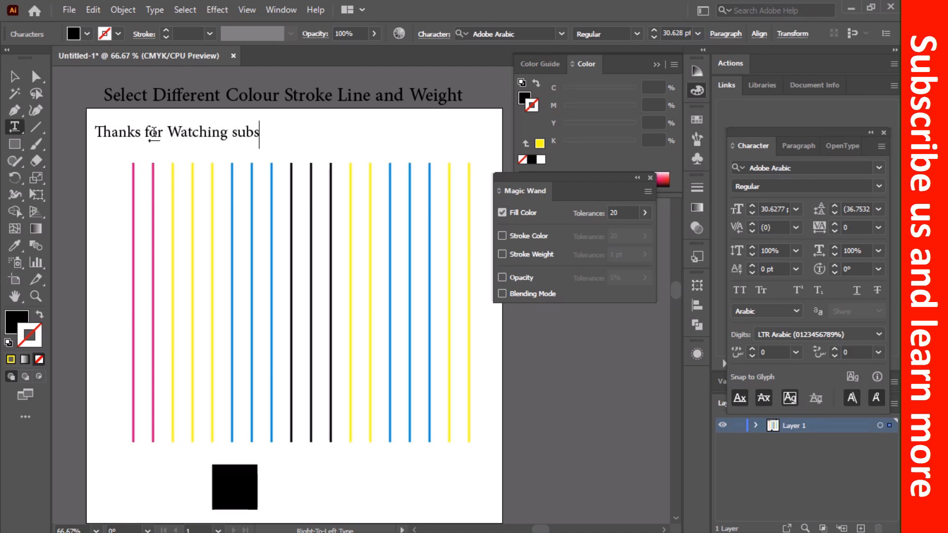
pyautogui.write('cribe our chann')
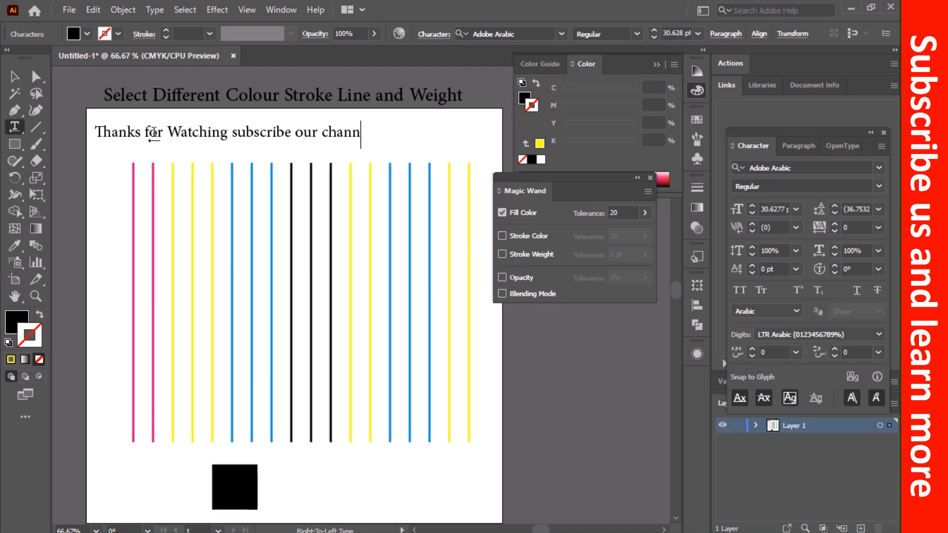
pyautogui.write('el')
pyautogui.press('Escape')
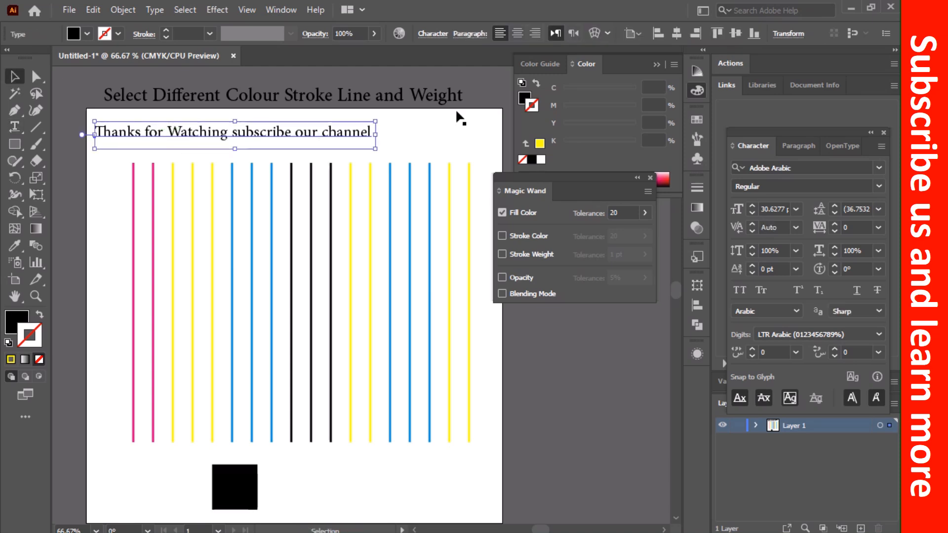
pyautogui.click(438, 123)
pyautogui.moveTo(400, 5)
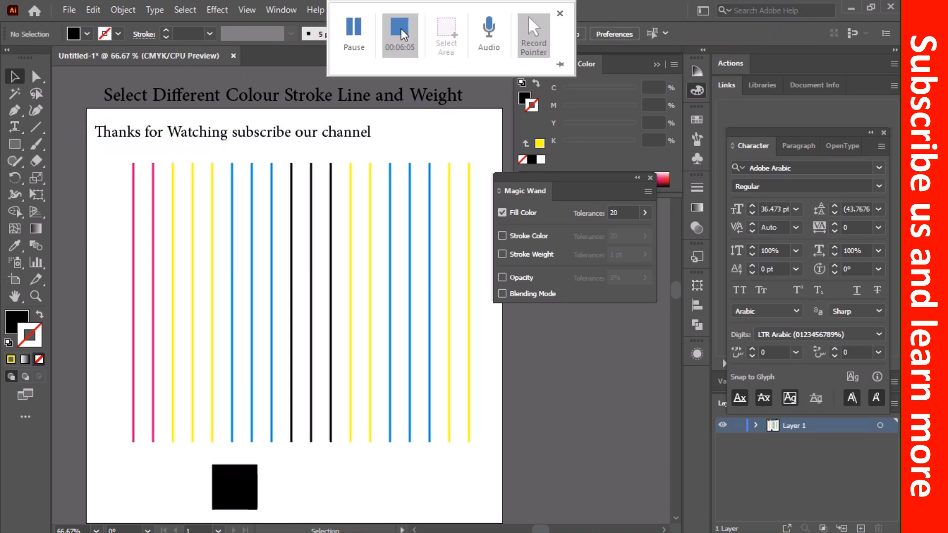